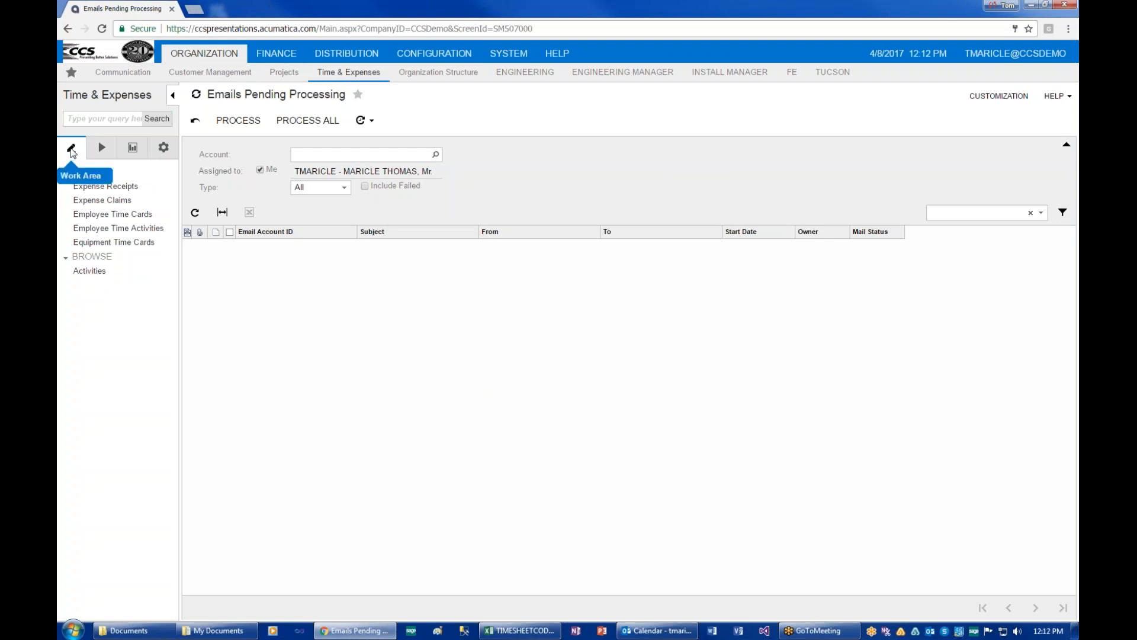
# Open the Employee Time Cards list and bring up the Employee lookup.
pyautogui.click(90, 215)
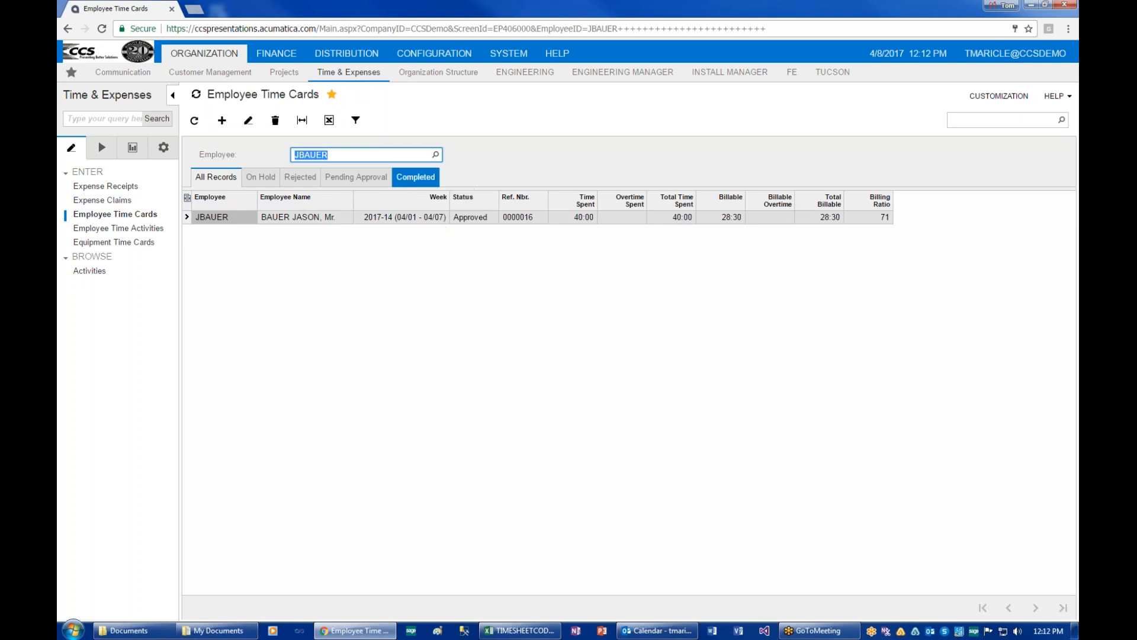
pyautogui.click(437, 155)
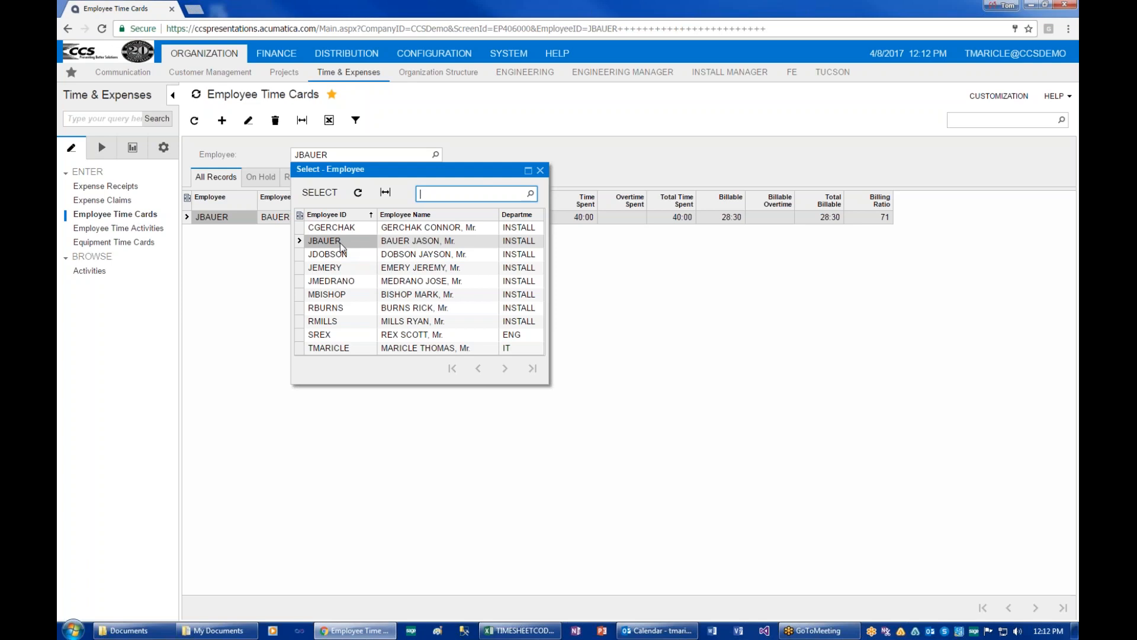
# Choose the employee who needs the new time card from the Employee lookup.
pyautogui.click(511, 149)
pyautogui.click(435, 155)
pyautogui.doubleClick(336, 272)
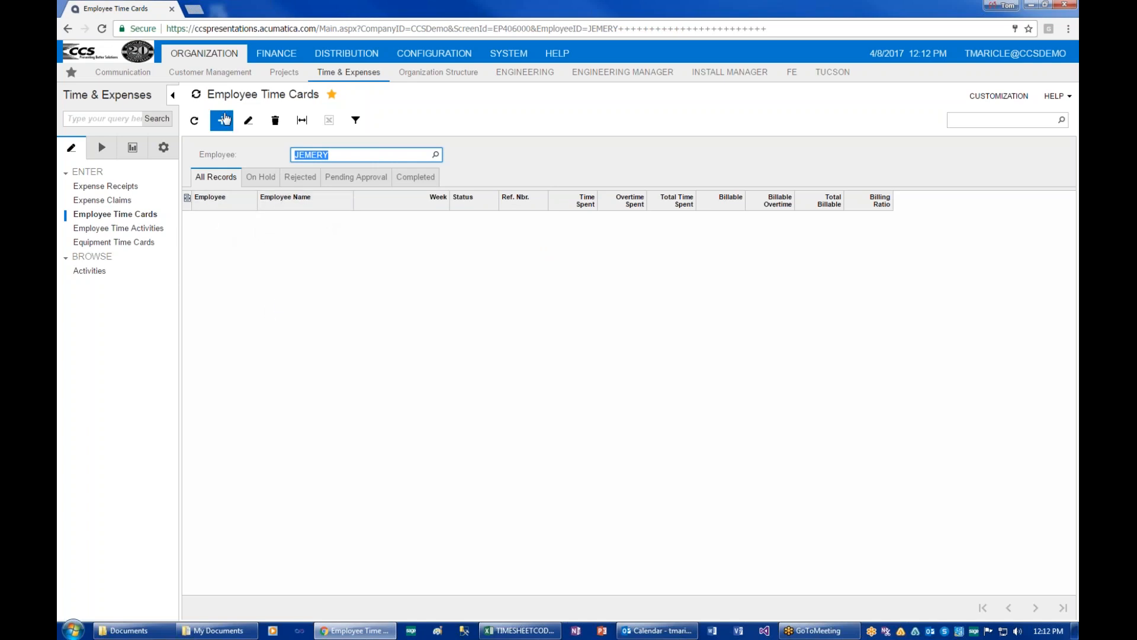
# Create a new time card for week 2017-14 (04/01 - 04/07) and save it.
pyautogui.click(222, 121)
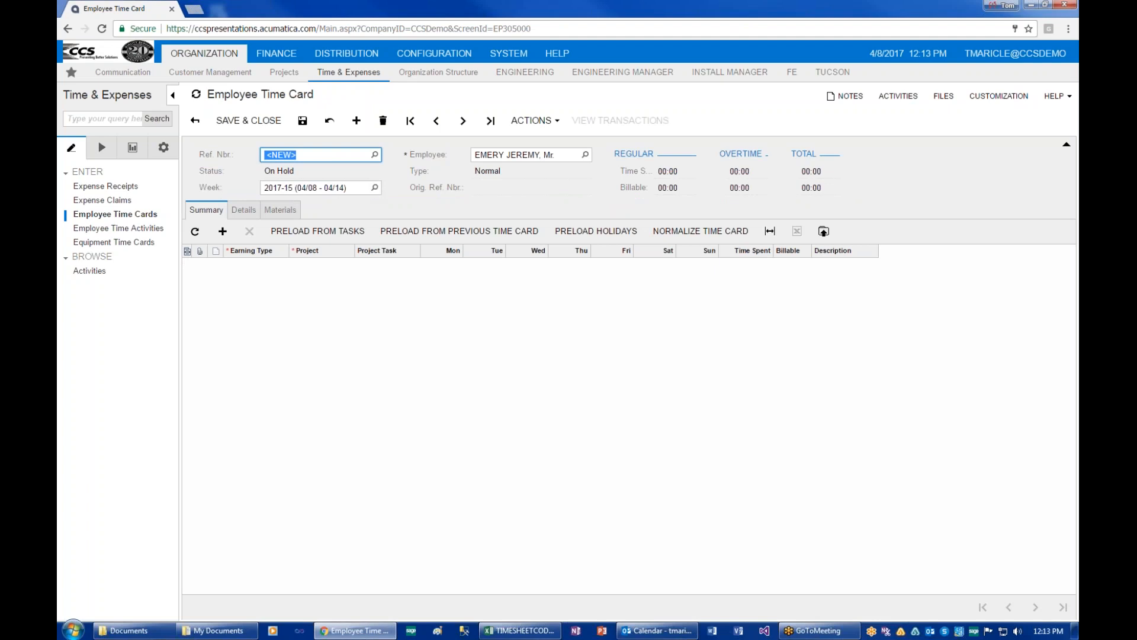
pyautogui.click(375, 187)
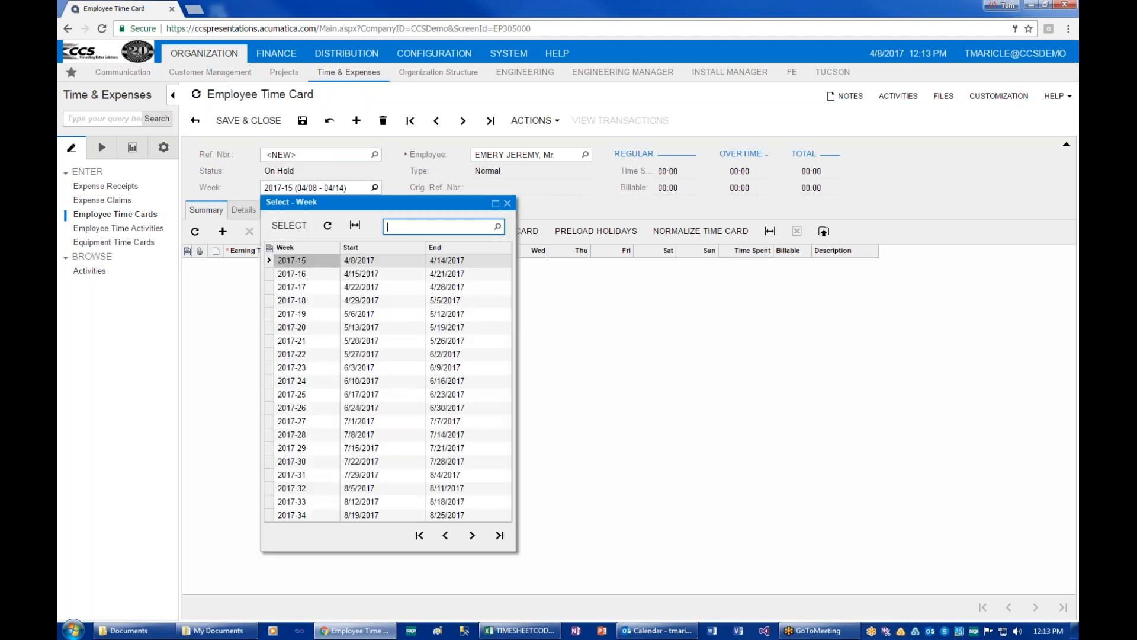
pyautogui.click(446, 536)
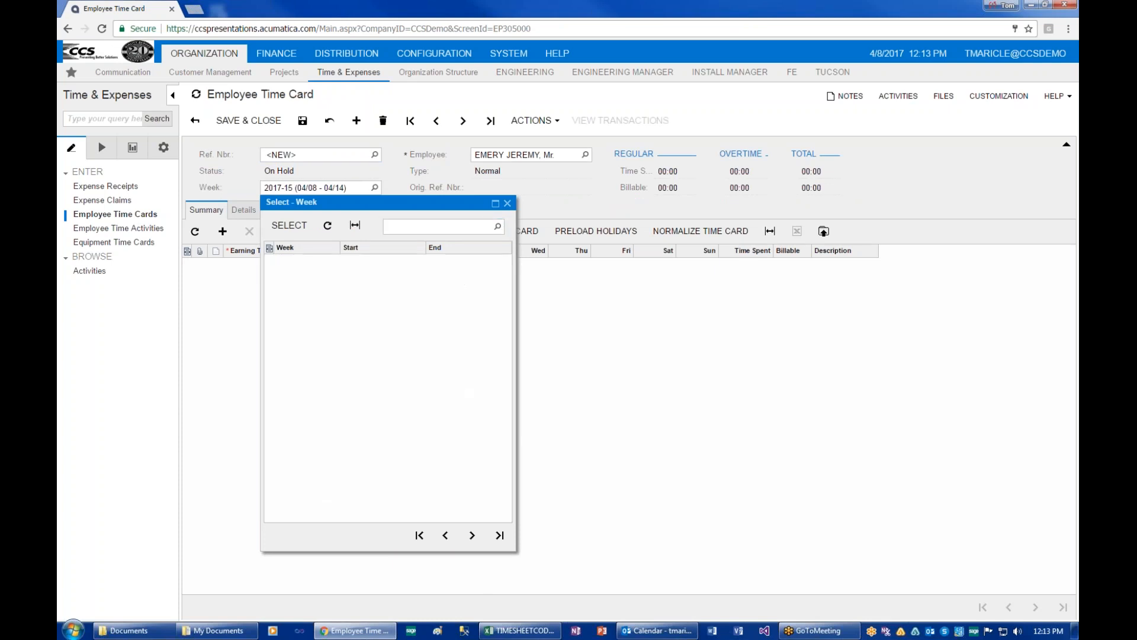
pyautogui.click(310, 517)
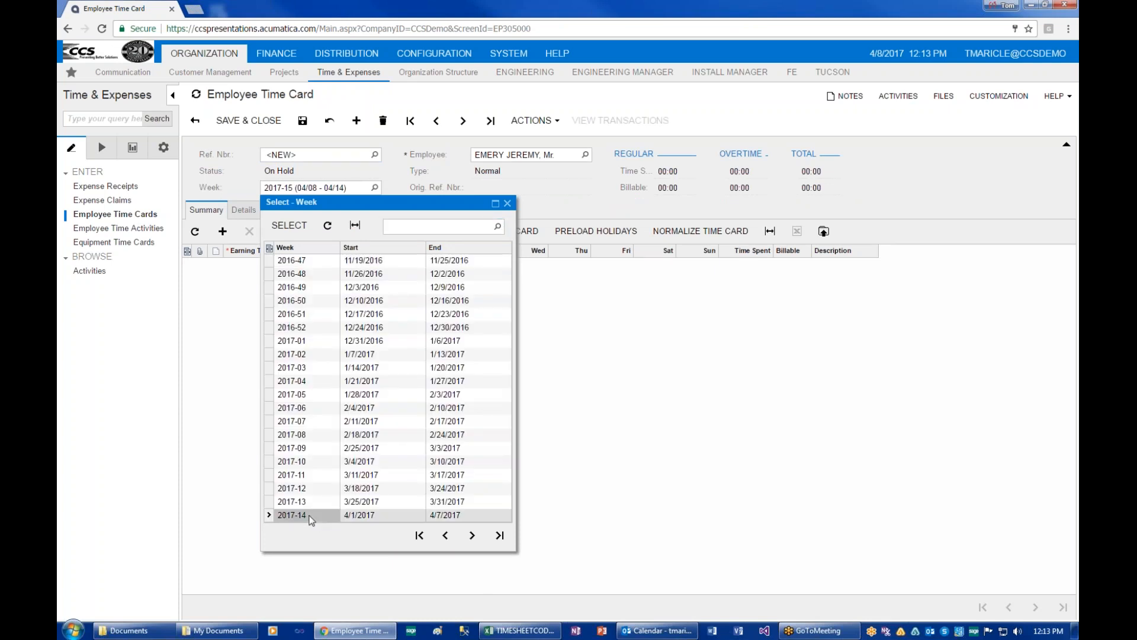
pyautogui.doubleClick(310, 515)
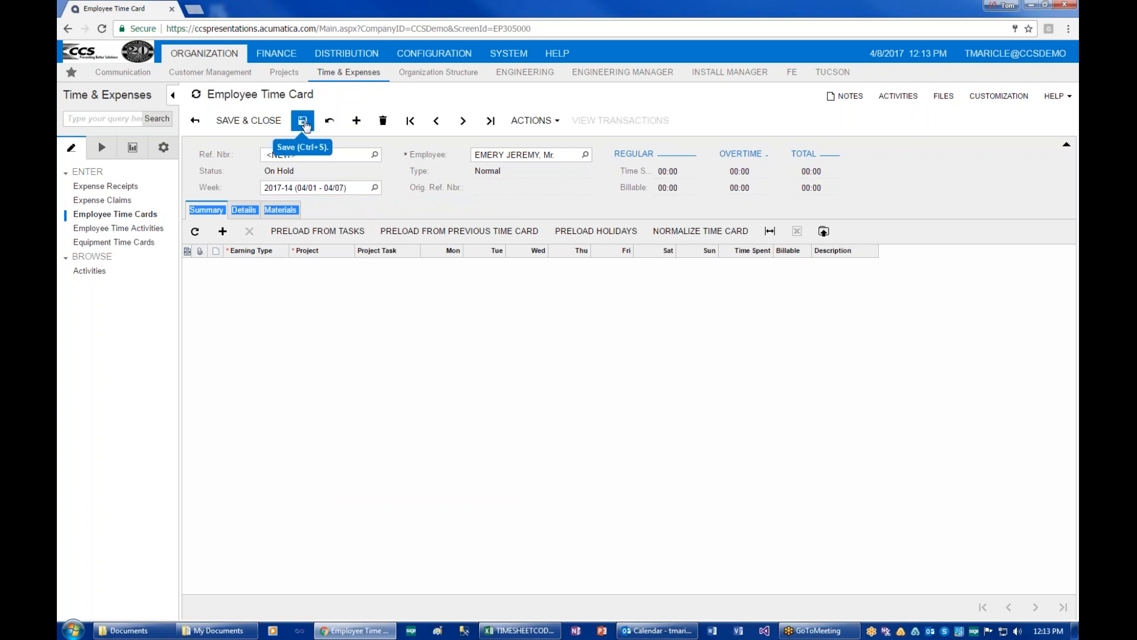
pyautogui.click(304, 122)
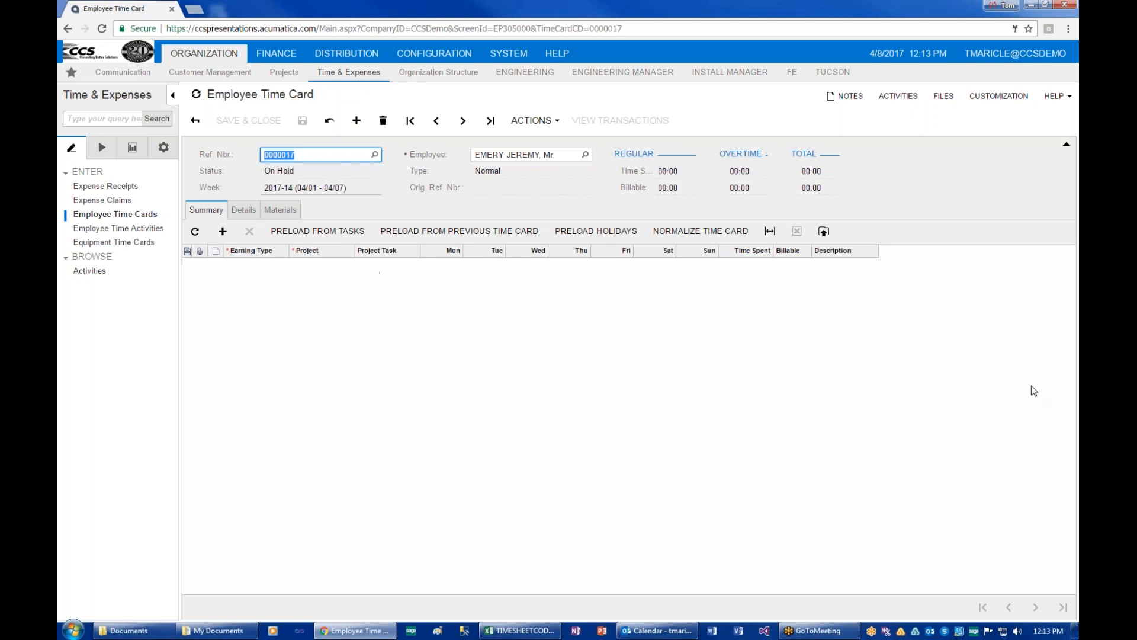
# Switch to TIMESHEETCODES.xlsx and select codes AD through XX and the ADMIN TIME description.
pyautogui.hotkey('alt', 'Tab')
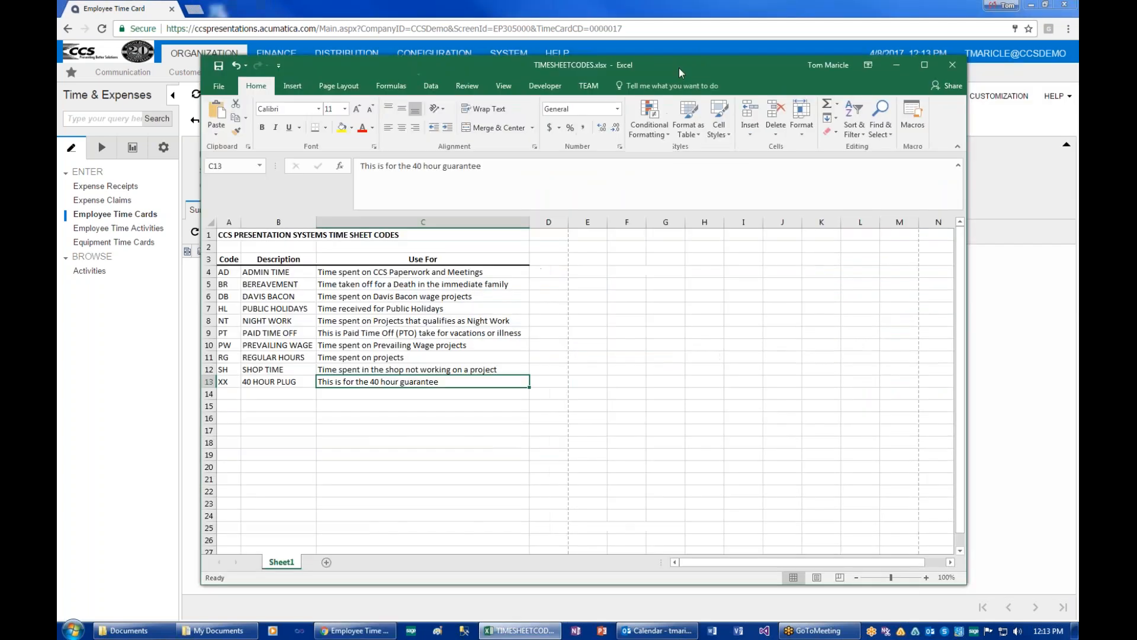
pyautogui.moveTo(677, 64); pyautogui.dragTo(659, 52)
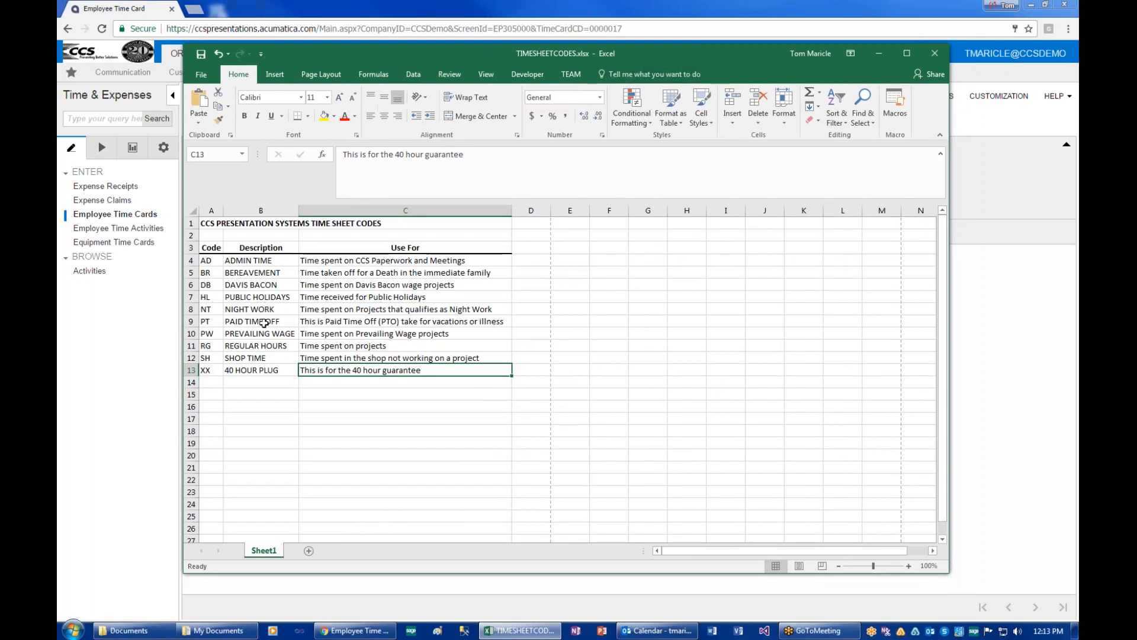
pyautogui.moveTo(211, 263); pyautogui.dragTo(209, 372)
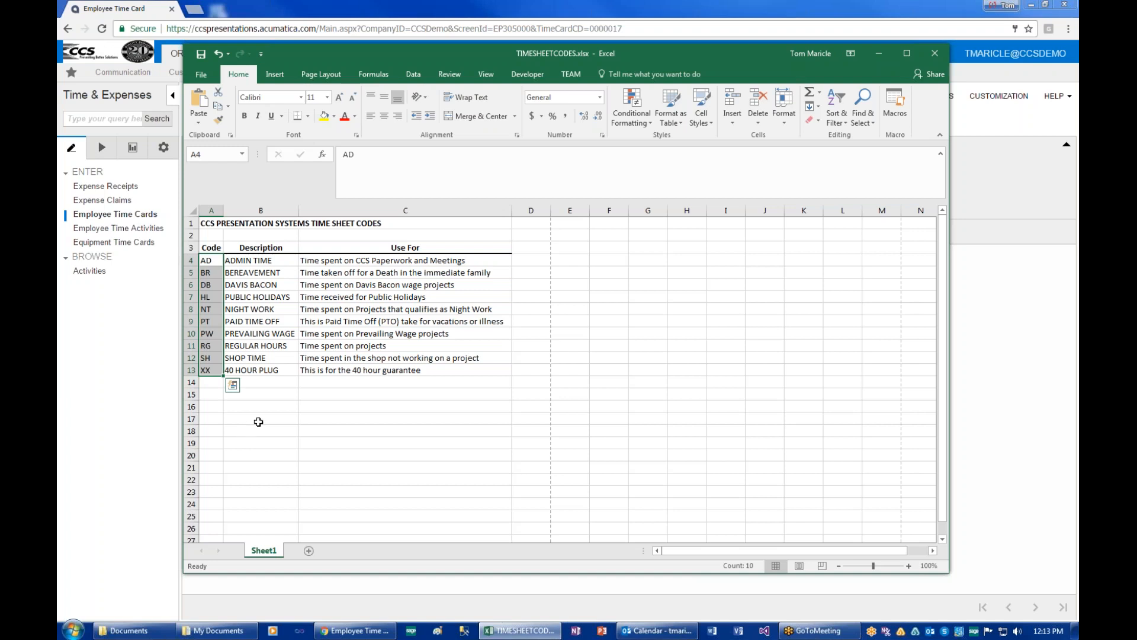
pyautogui.click(259, 262)
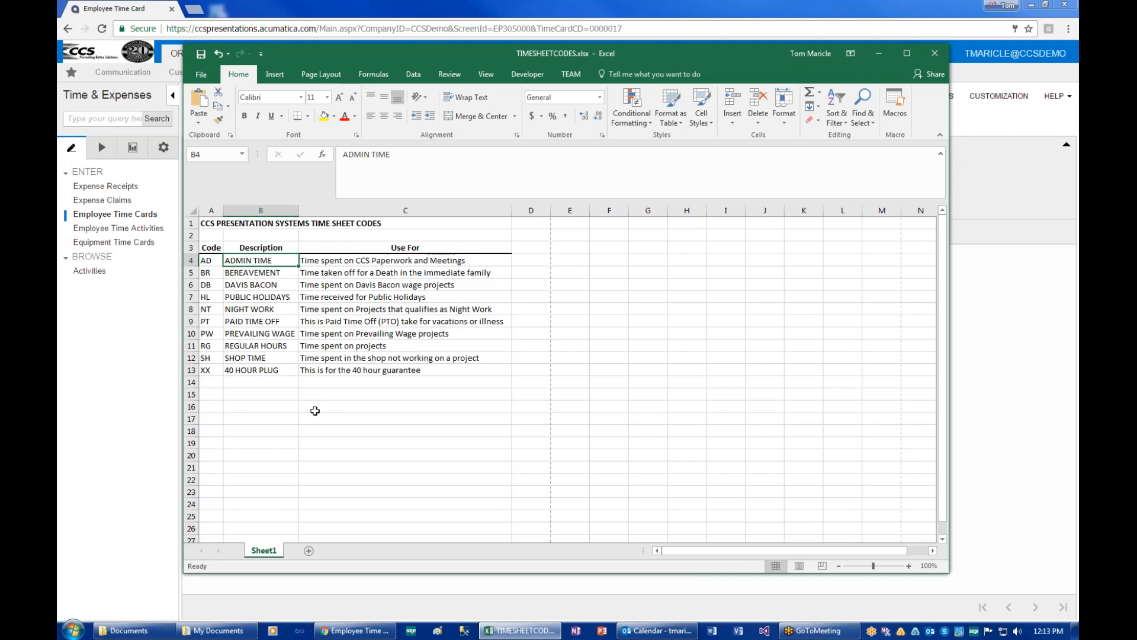
pyautogui.press('Right')
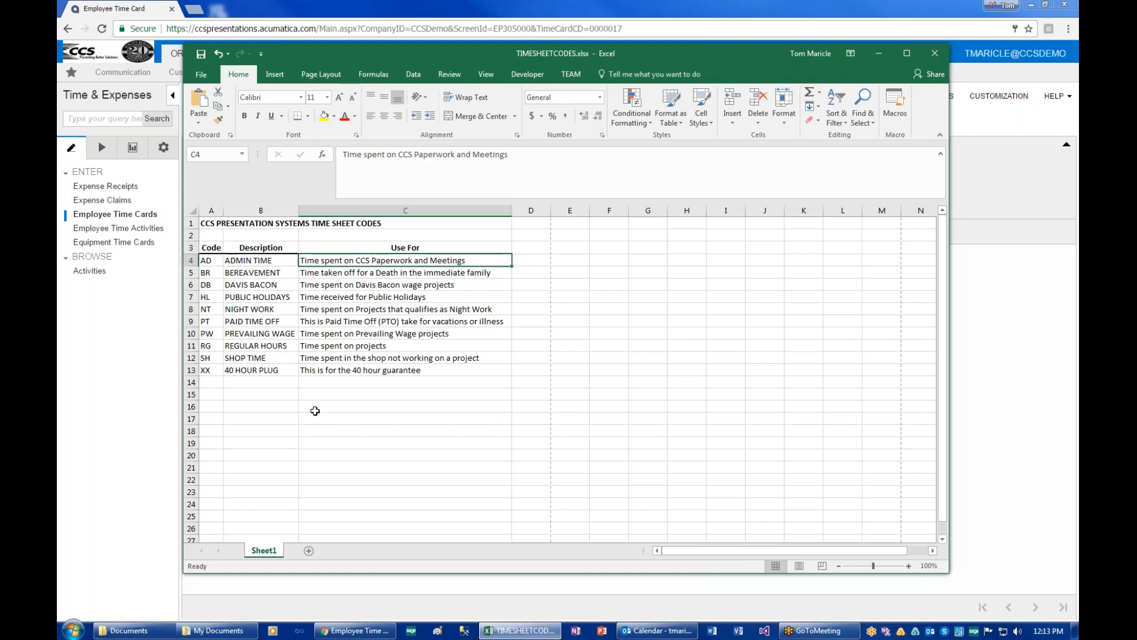
pyautogui.press('Down')
pyautogui.press('Left')
pyautogui.press('Left')
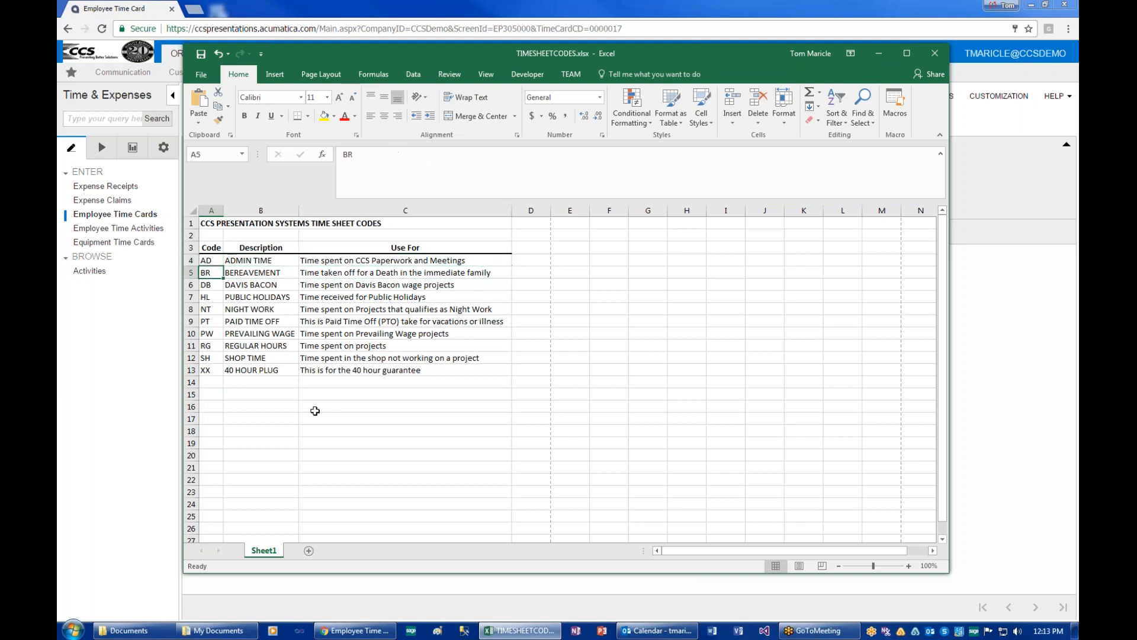
pyautogui.press('Right')
pyautogui.press('Right')
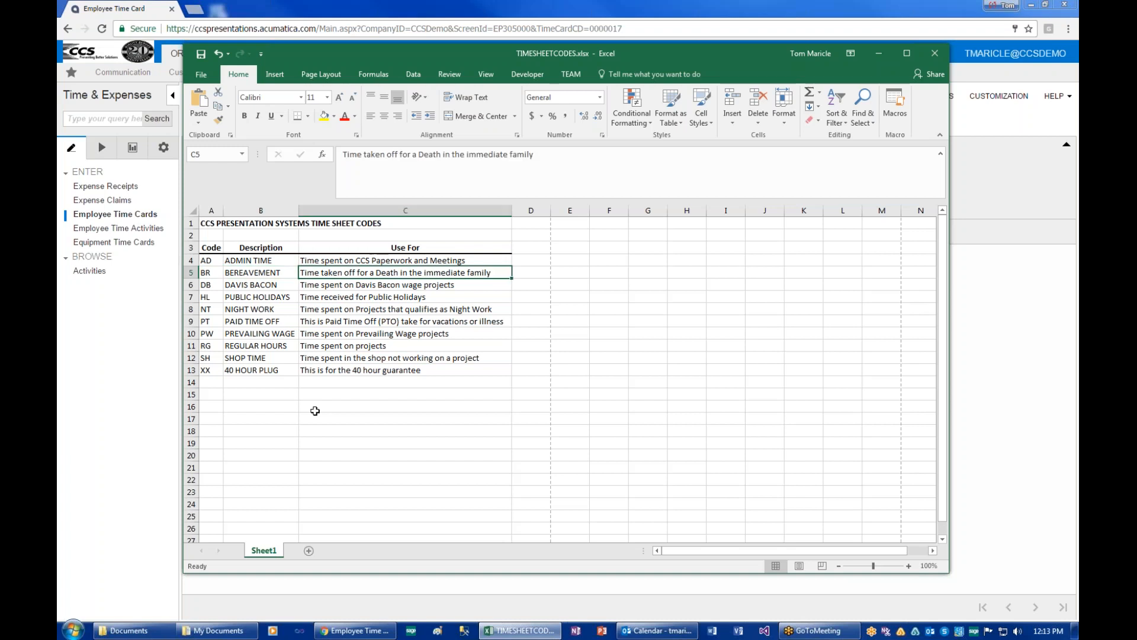
pyautogui.press('Down')
pyautogui.press('Left')
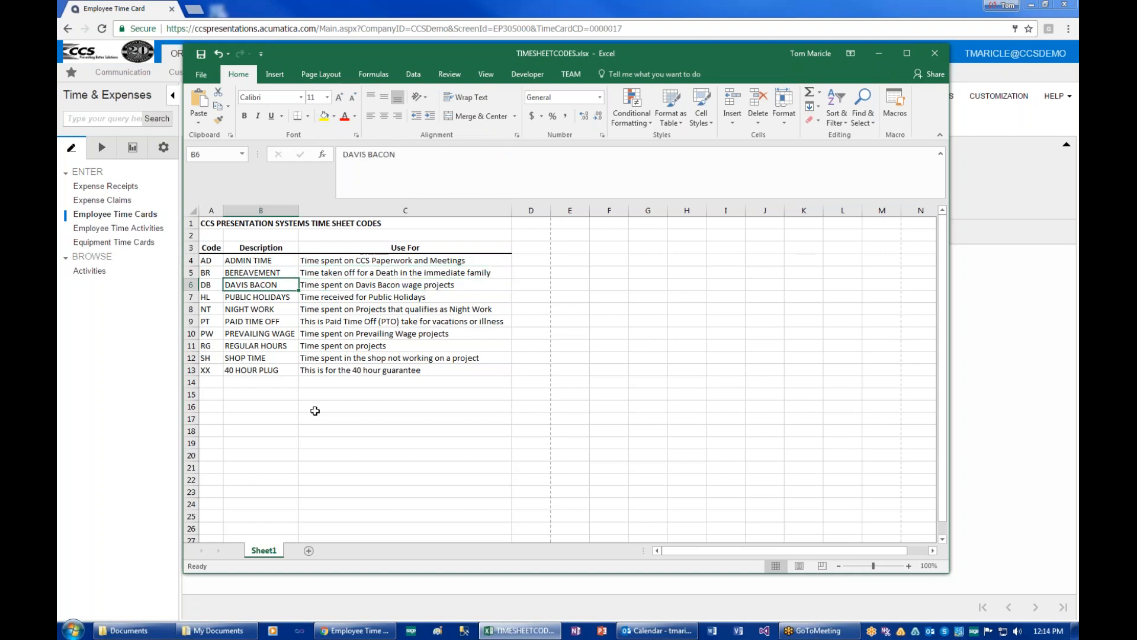
pyautogui.press('Right')
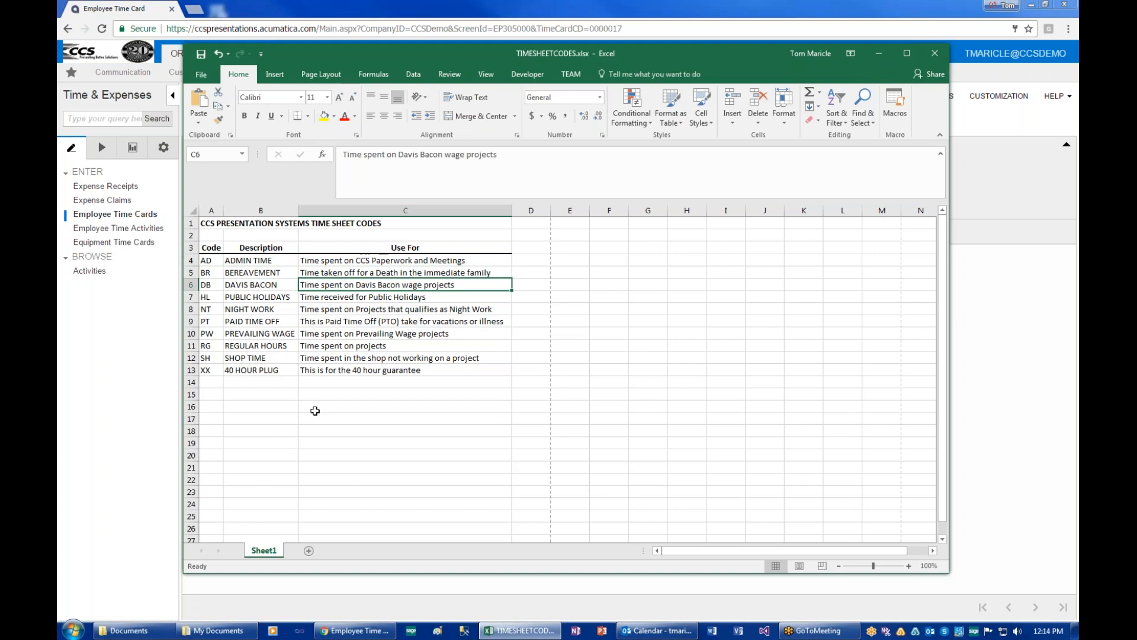
pyautogui.press('Down')
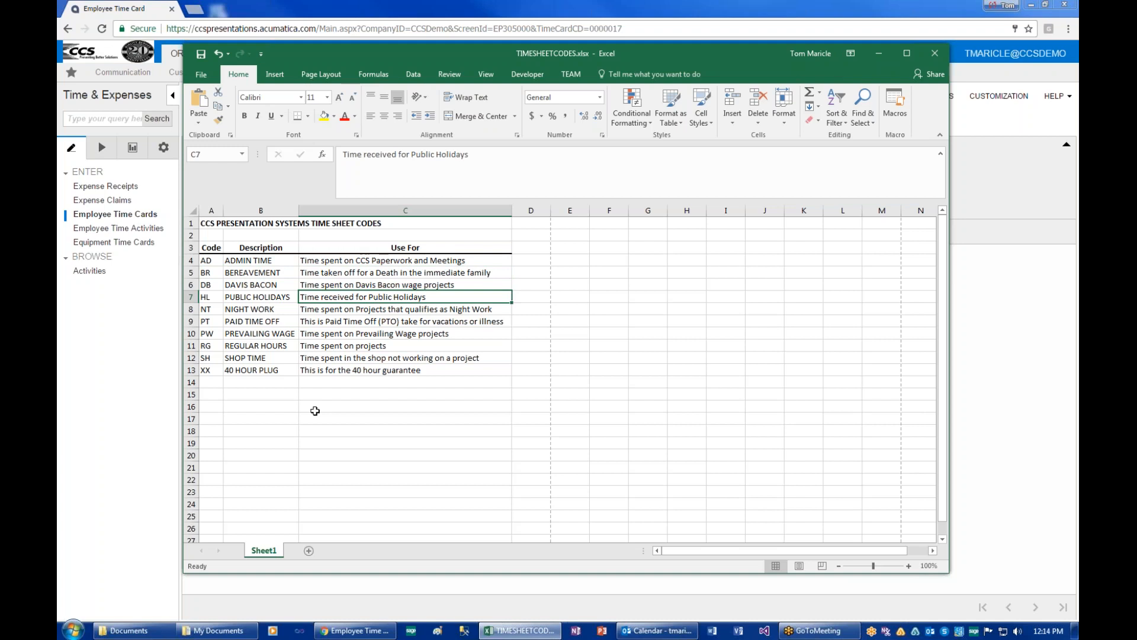
pyautogui.press('Left')
pyautogui.press('Left')
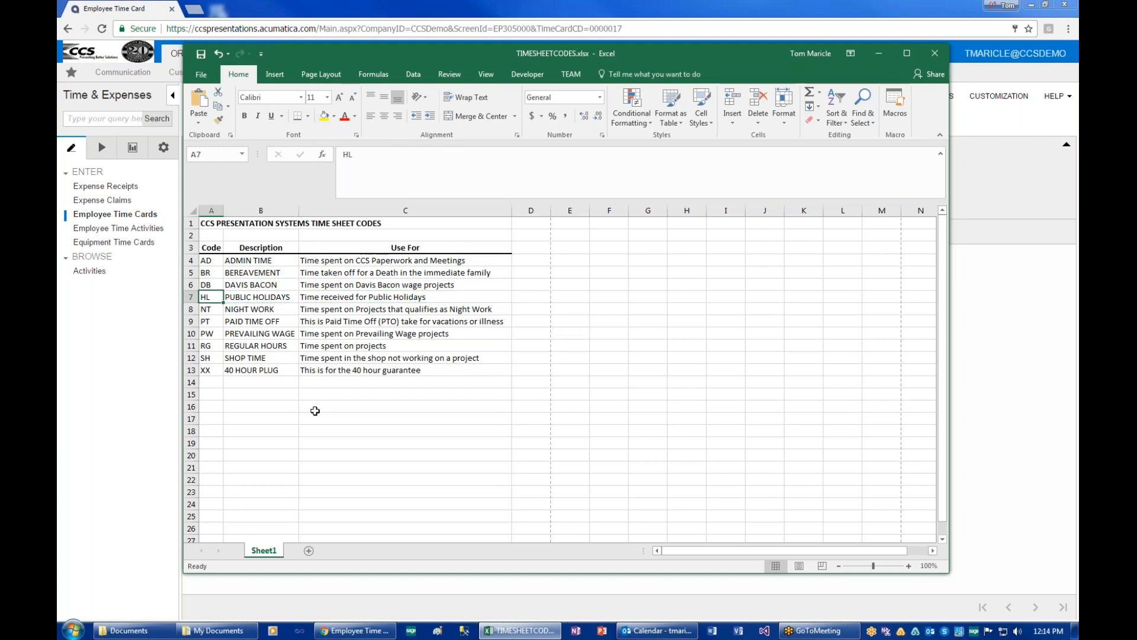
pyautogui.press('Down')
pyautogui.press('Right')
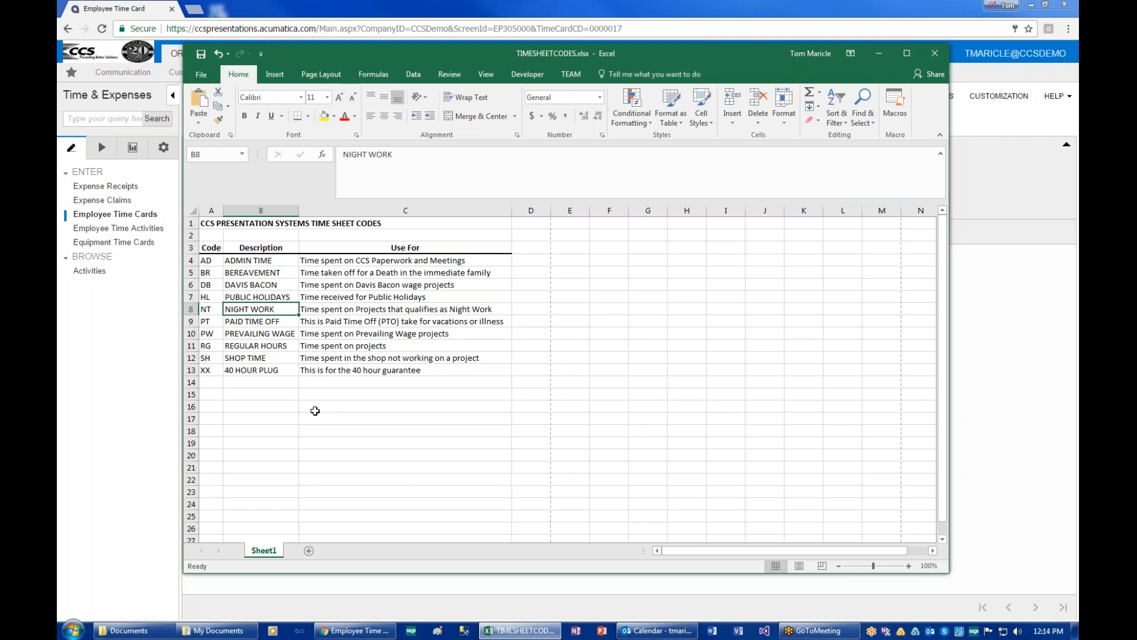
pyautogui.press('Down')
pyautogui.press('Left')
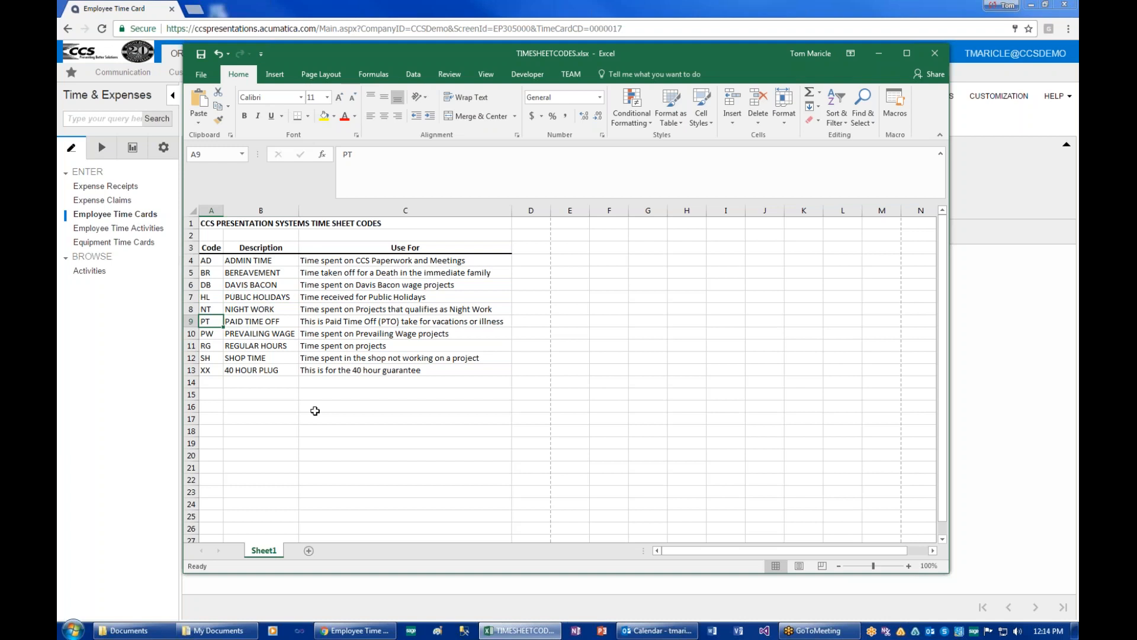
pyautogui.press('Right')
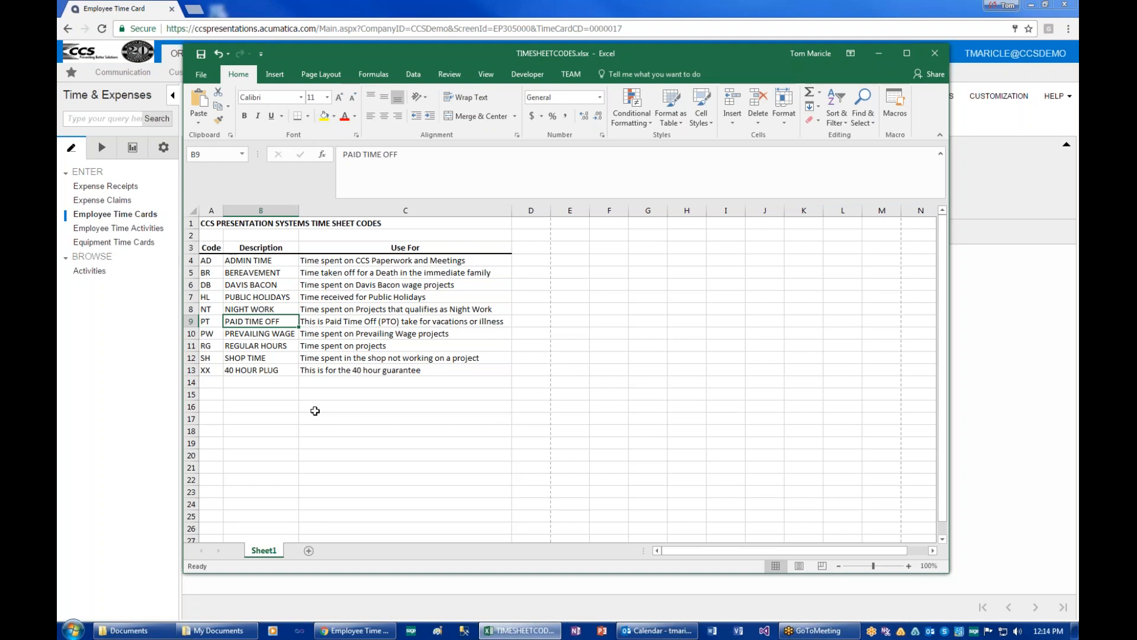
pyautogui.press('Down')
pyautogui.press('Left')
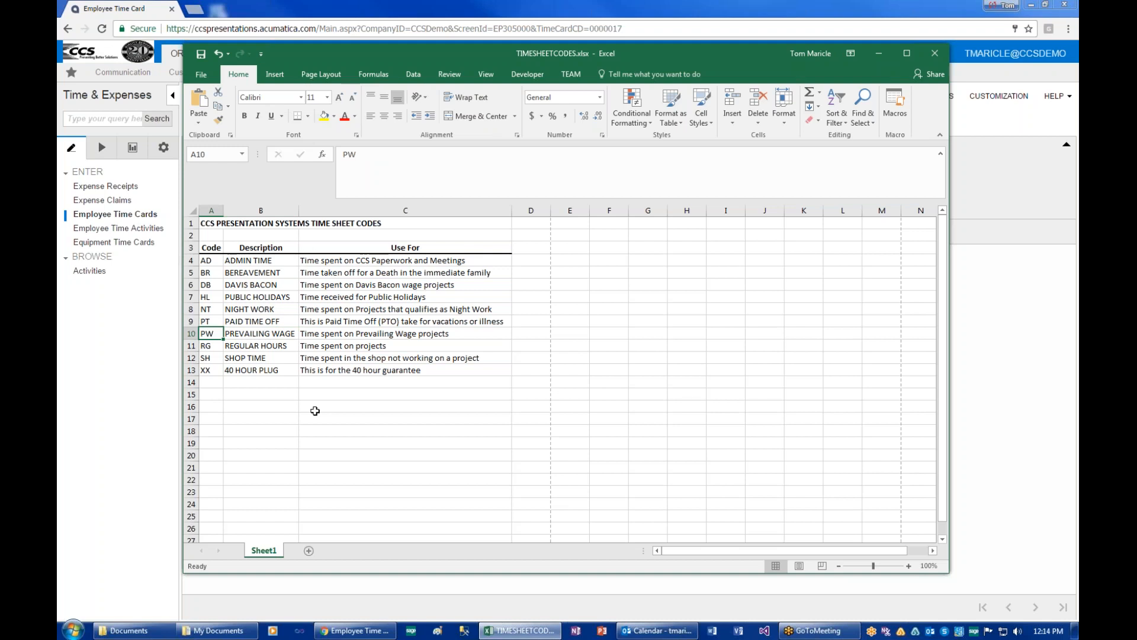
pyautogui.press('Down')
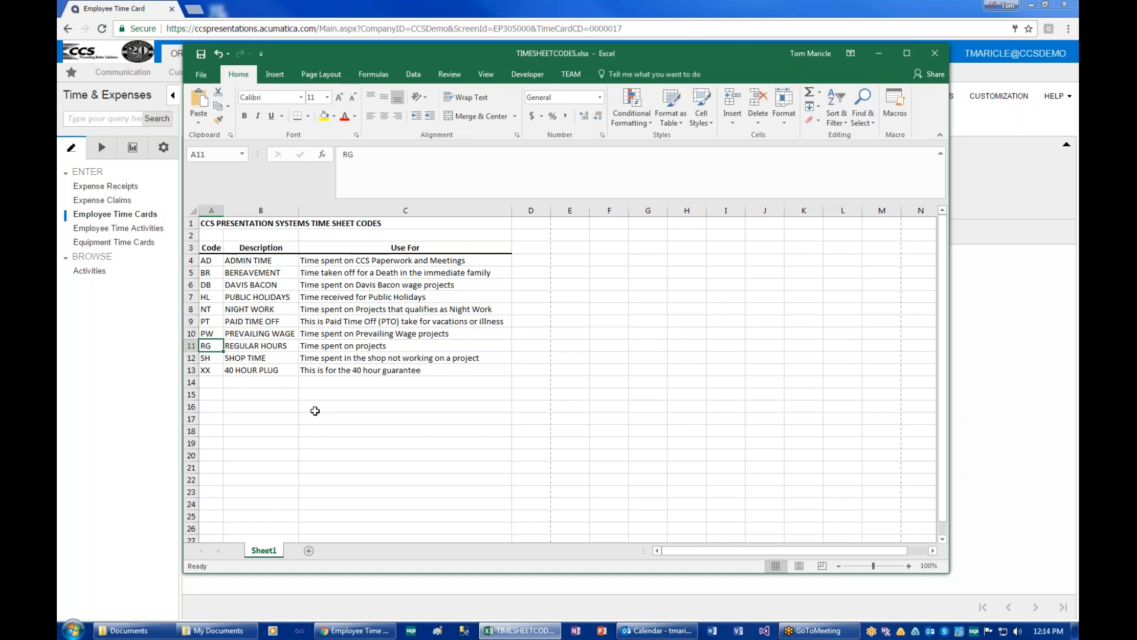
pyautogui.press('Right')
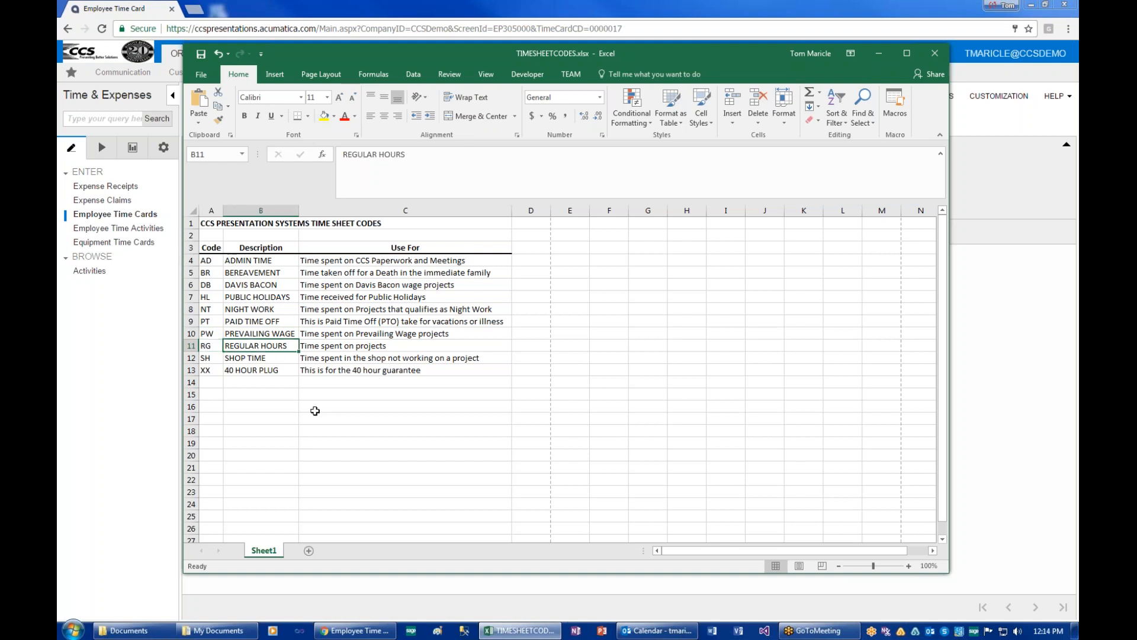
pyautogui.press('Left')
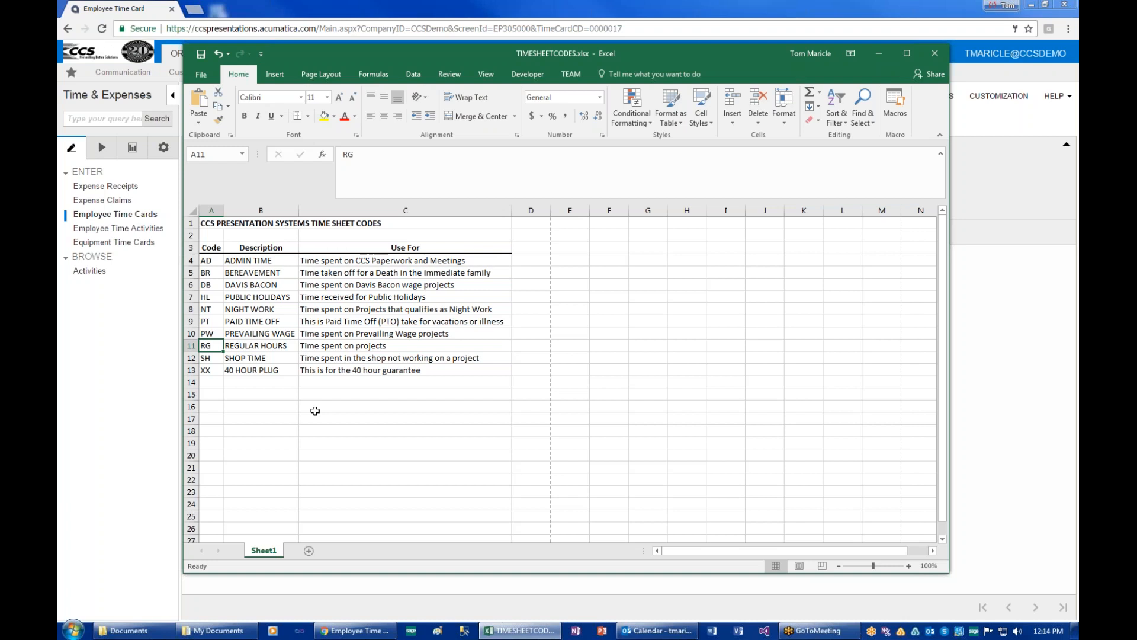
pyautogui.press('Down')
pyautogui.press('Right')
pyautogui.press('Right')
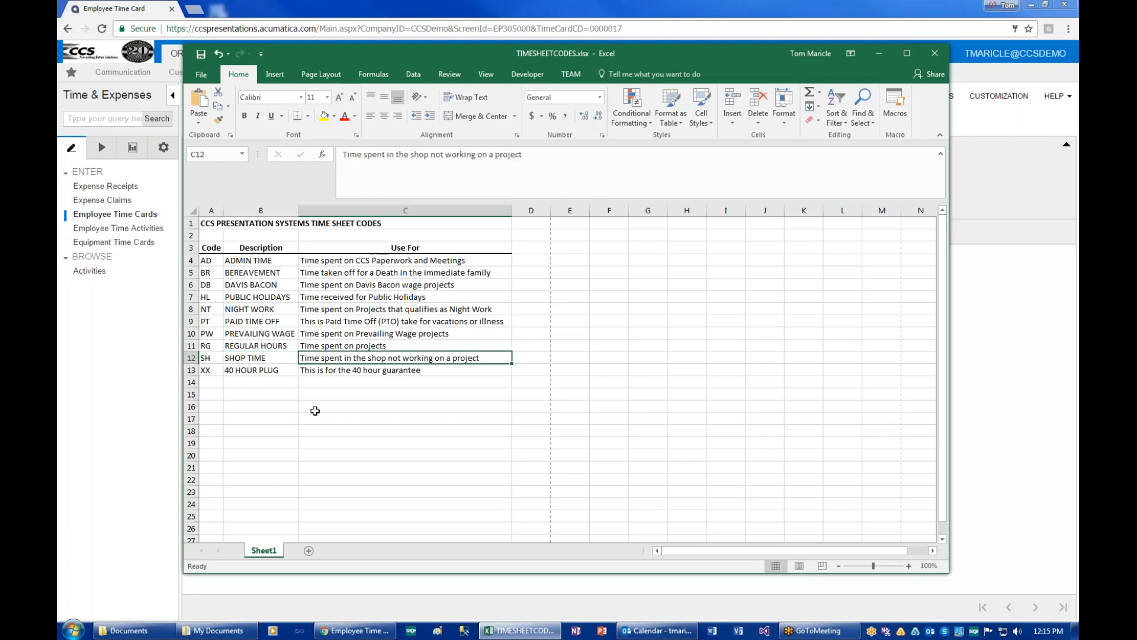
pyautogui.press('Left')
pyautogui.press('Left')
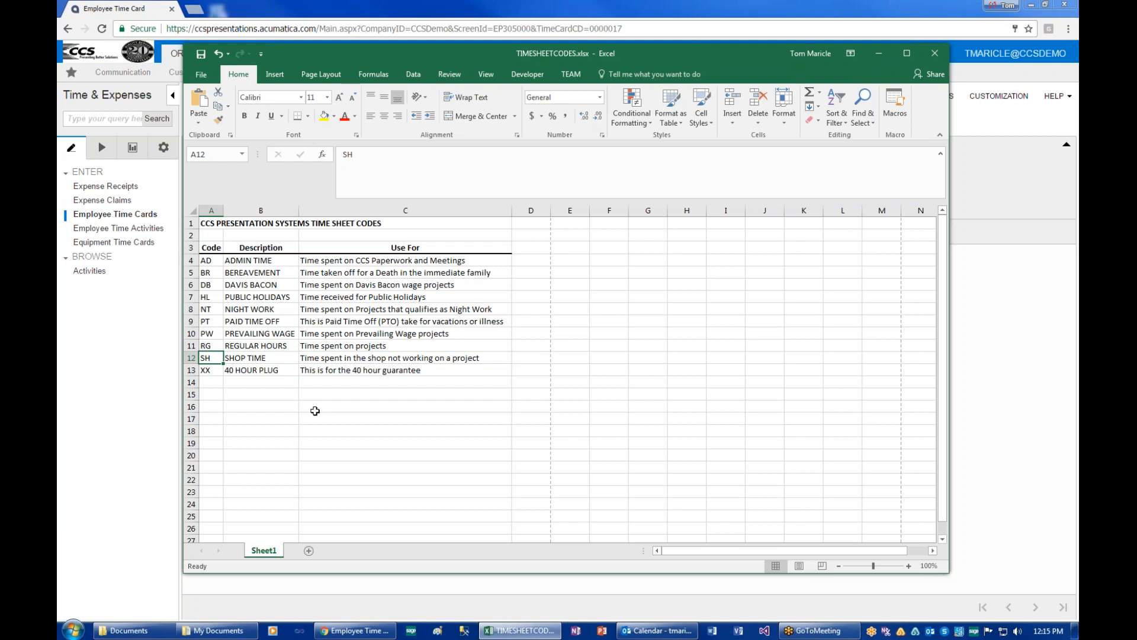
pyautogui.press('Down')
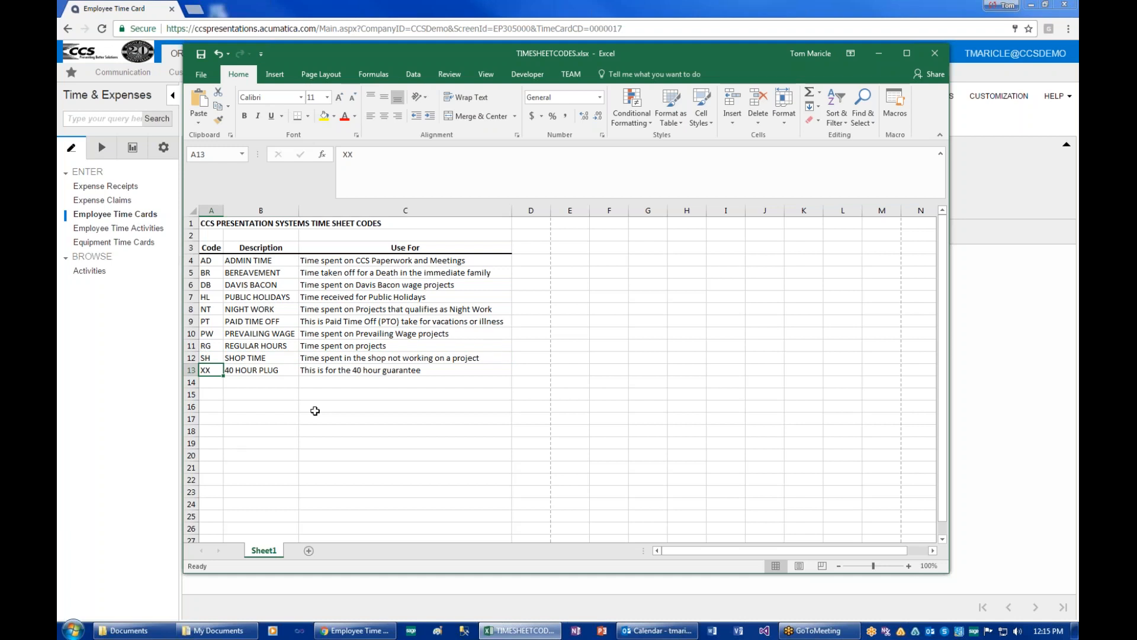
pyautogui.press('Right')
pyautogui.press('Right')
pyautogui.press('Right')
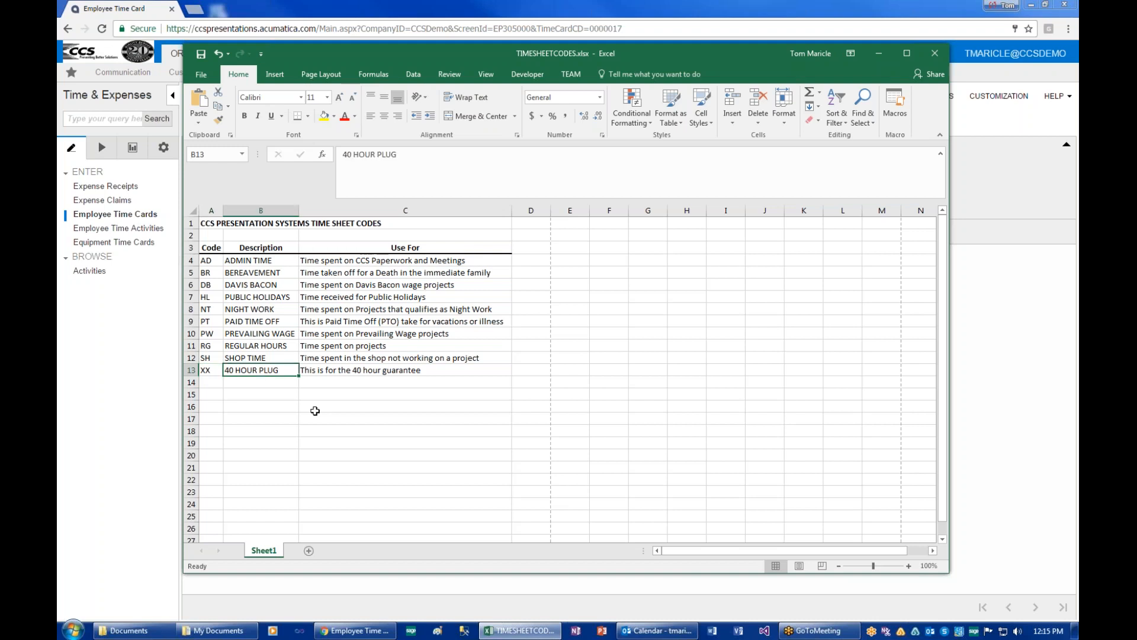
pyautogui.press('Left')
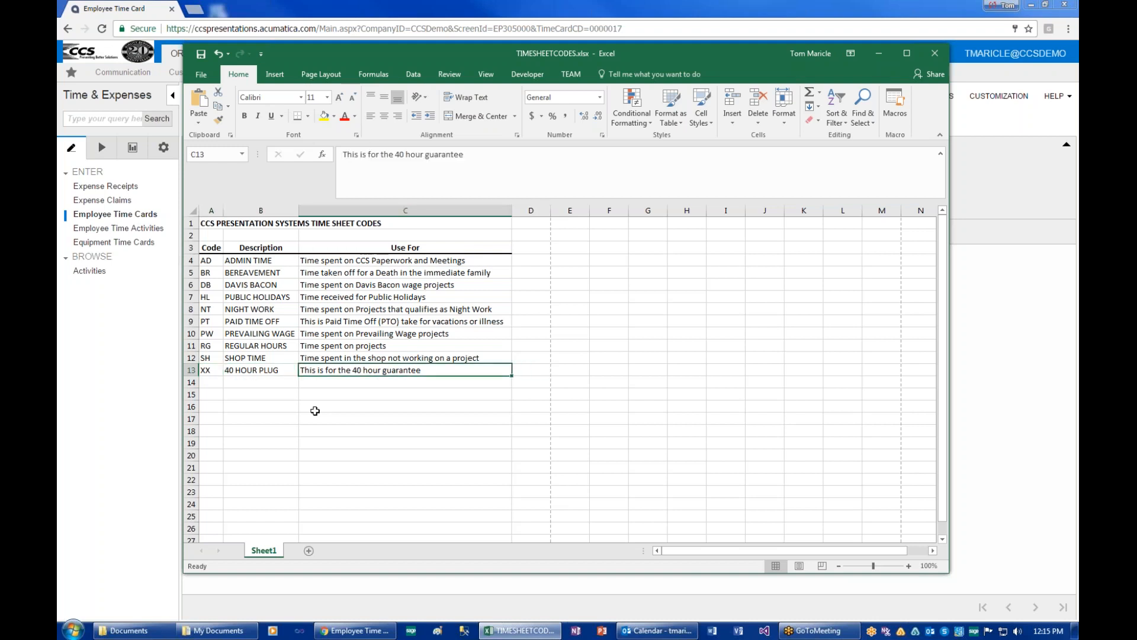
pyautogui.press('Left')
pyautogui.press('Left')
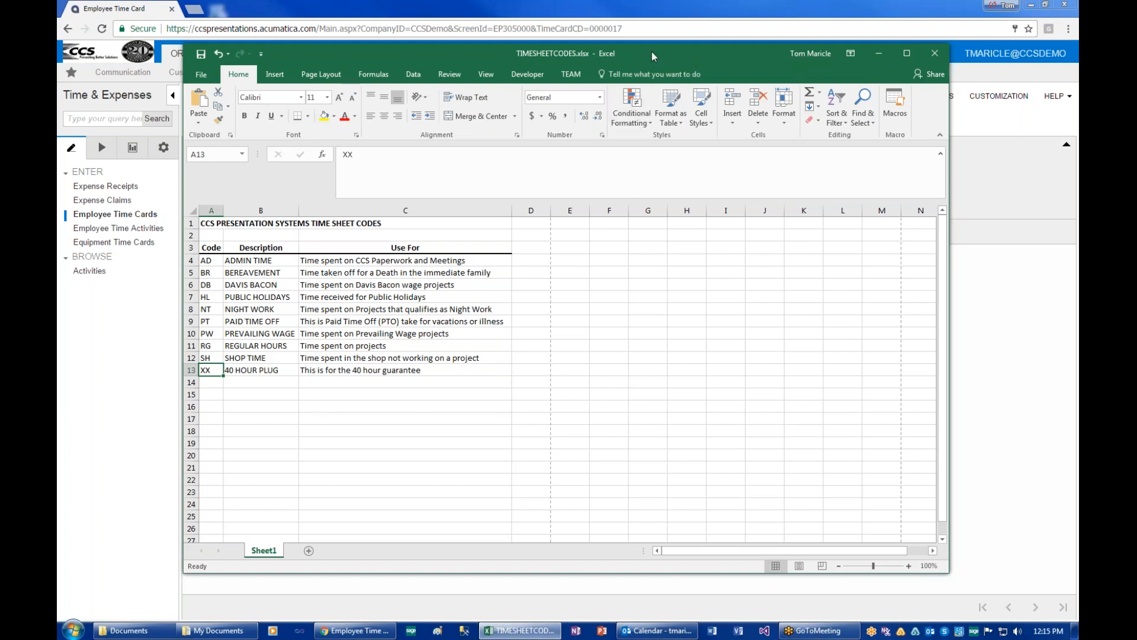
# Move the Excel window aside and add a blank row to the time card summary.
pyautogui.moveTo(624, 56); pyautogui.dragTo(1078, 119)
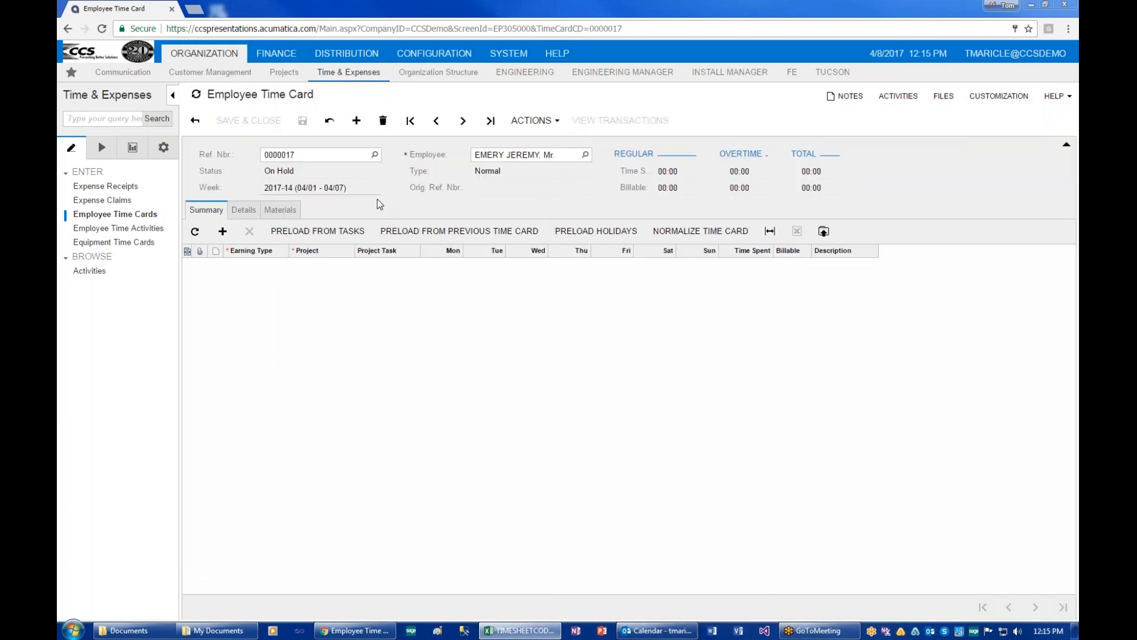
pyautogui.click(230, 239)
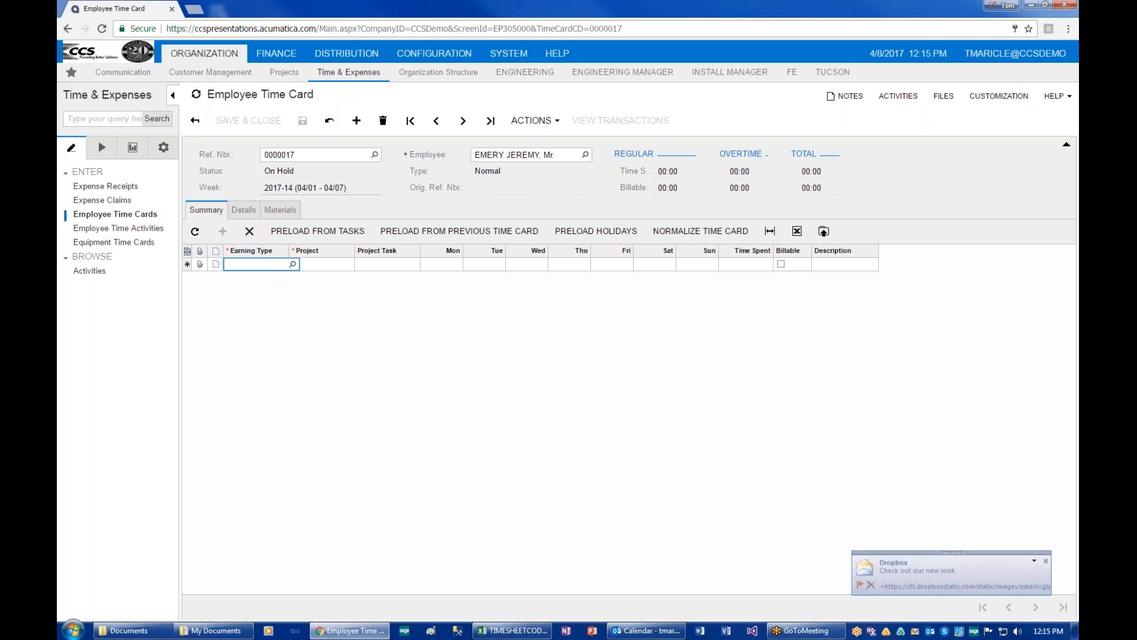
# Enter RG as the new line's earning type, making it billable.
pyautogui.click(293, 264)
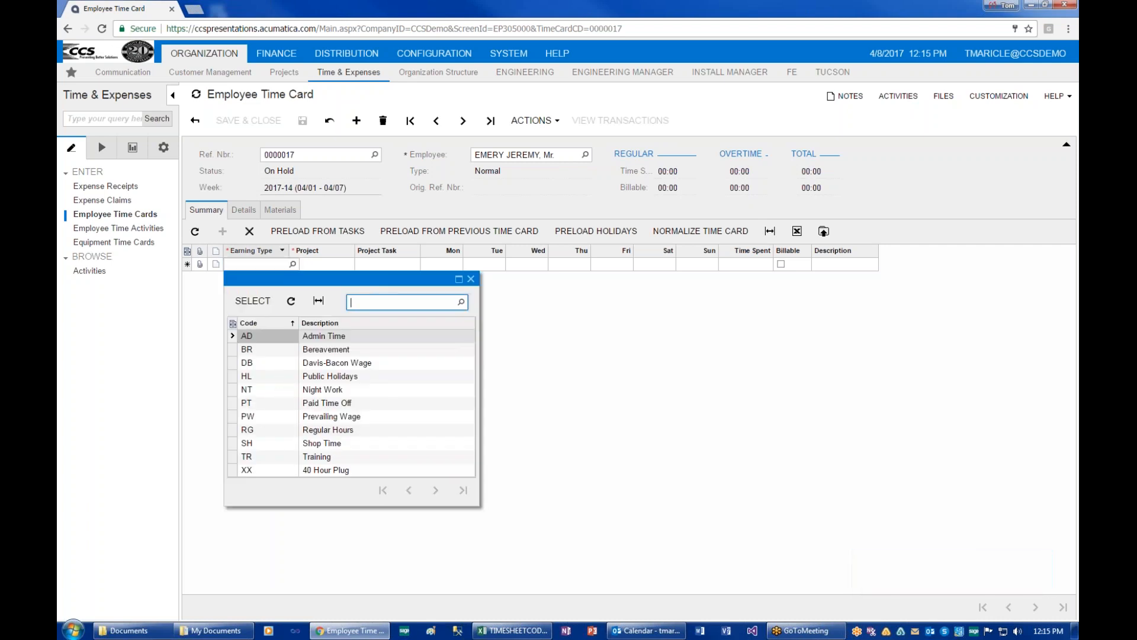
pyautogui.click(595, 333)
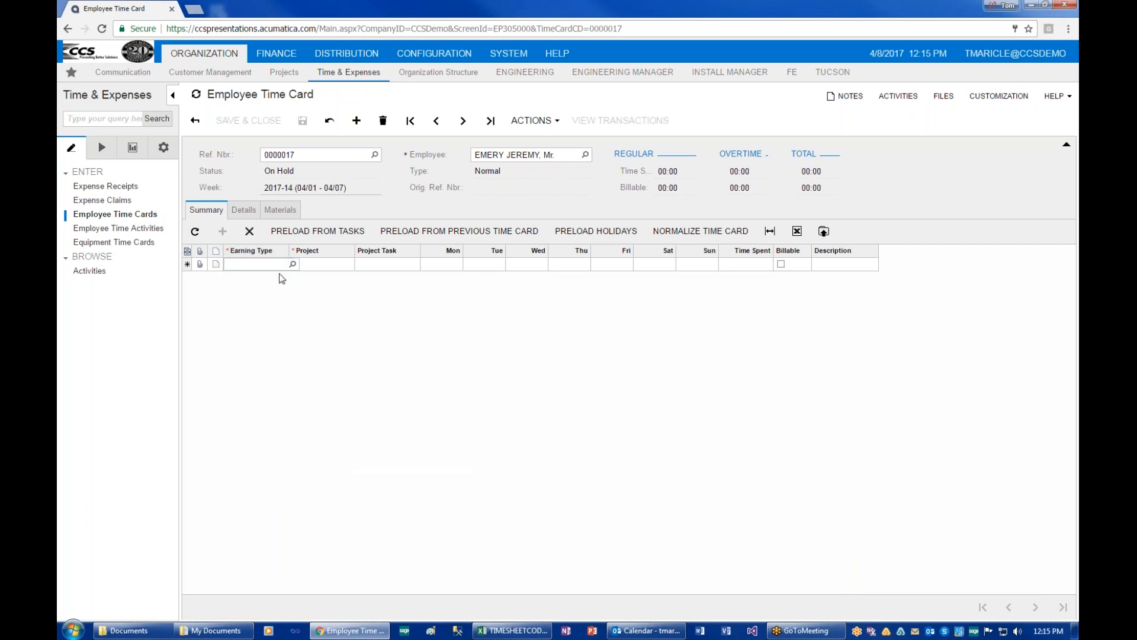
pyautogui.click(257, 264)
pyautogui.write('rg')
pyautogui.press('Tab')
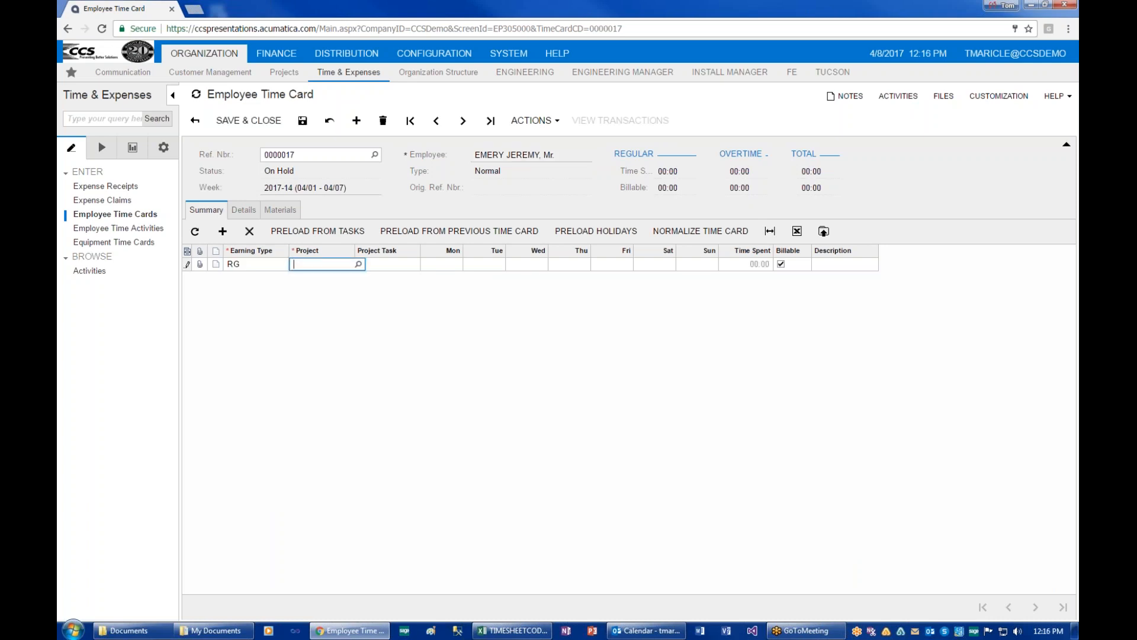
pyautogui.click(358, 265)
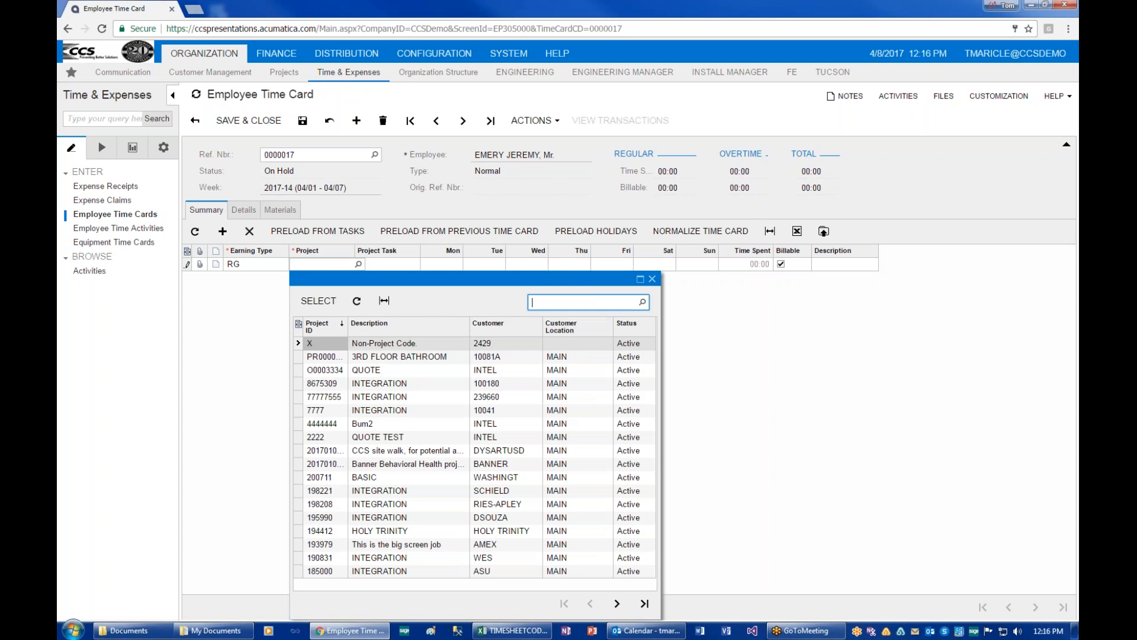
# Assign project 4444444 and task 900 to the RG line.
pyautogui.doubleClick(332, 423)
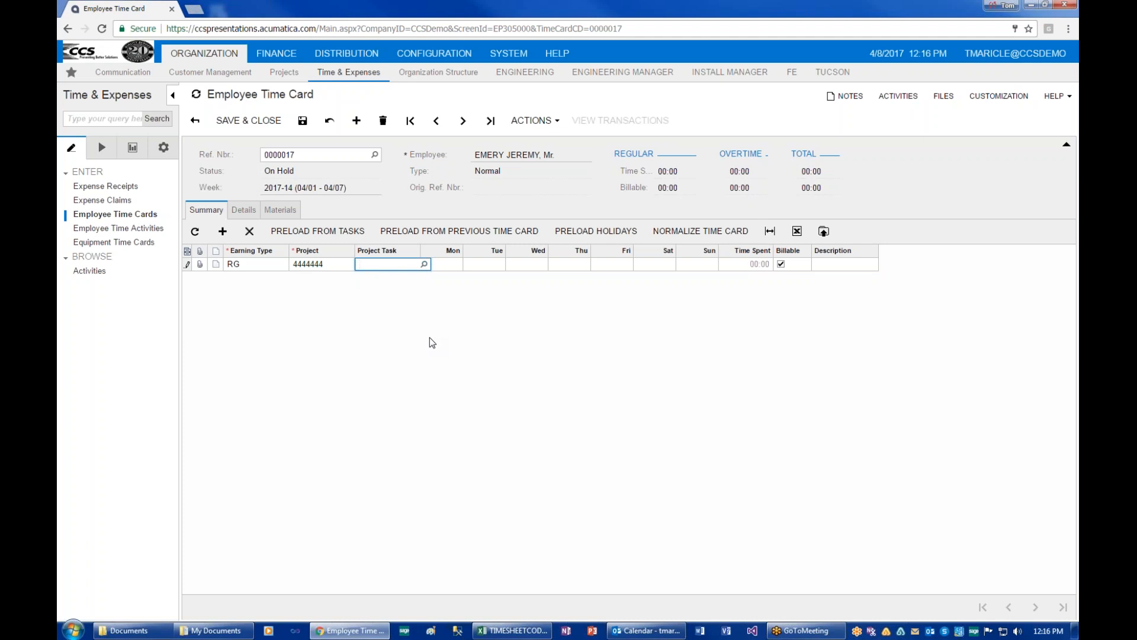
pyautogui.write('900')
pyautogui.press('Tab')
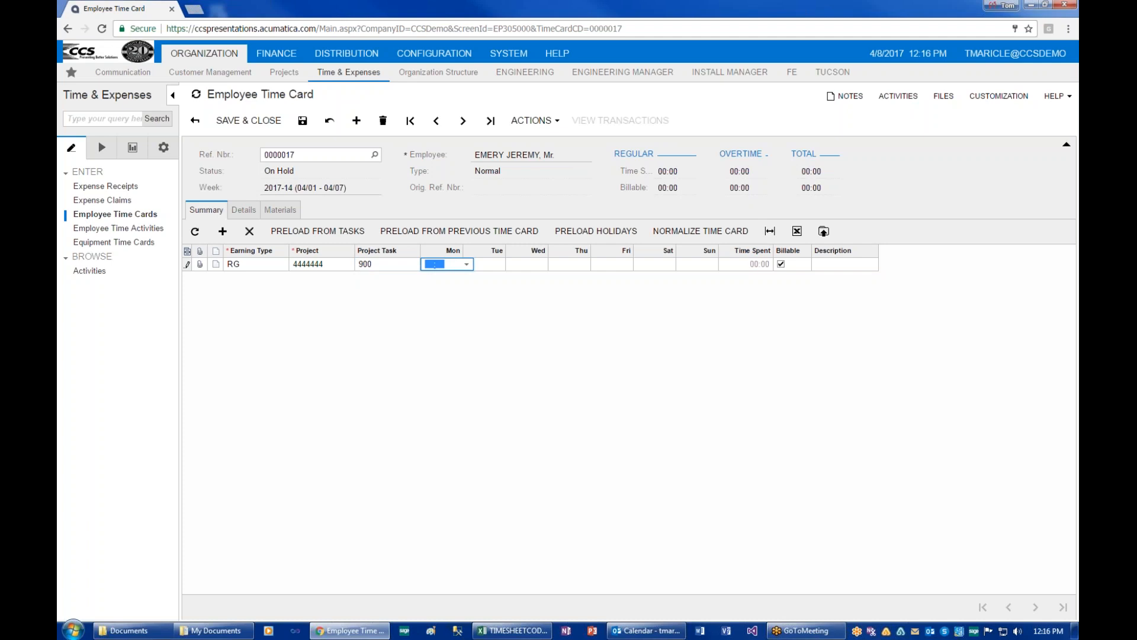
# Enter 8, 9 and 6 hours for Monday to Wednesday, totalling 23:00.
pyautogui.write('8')
pyautogui.press('Tab')
pyautogui.write('9')
pyautogui.press('Tab')
pyautogui.write('6')
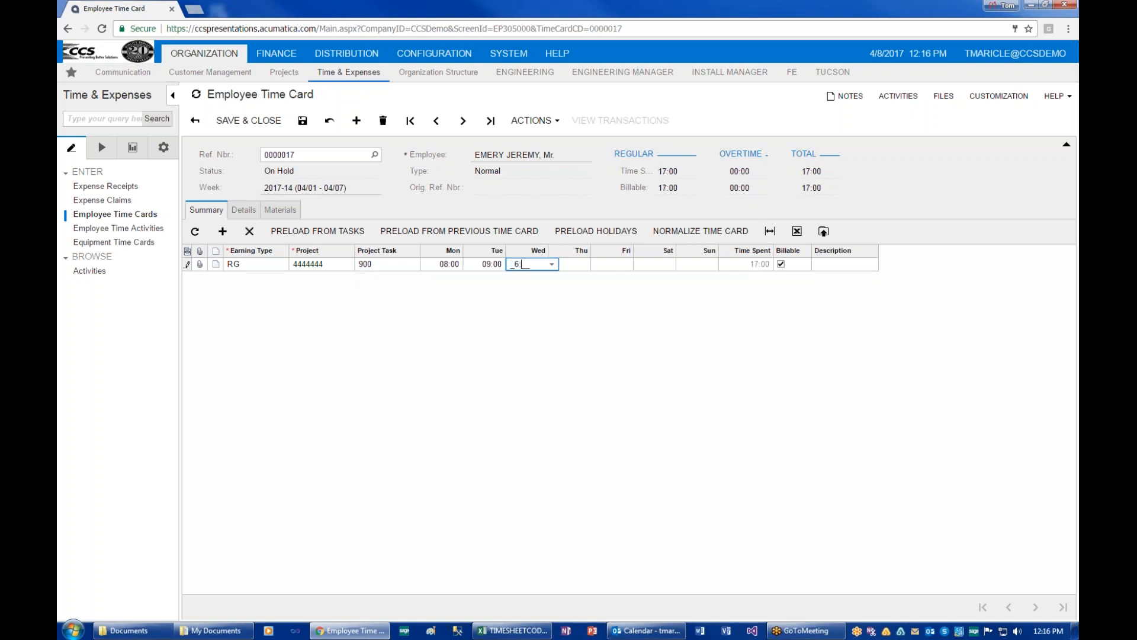
pyautogui.press('Tab')
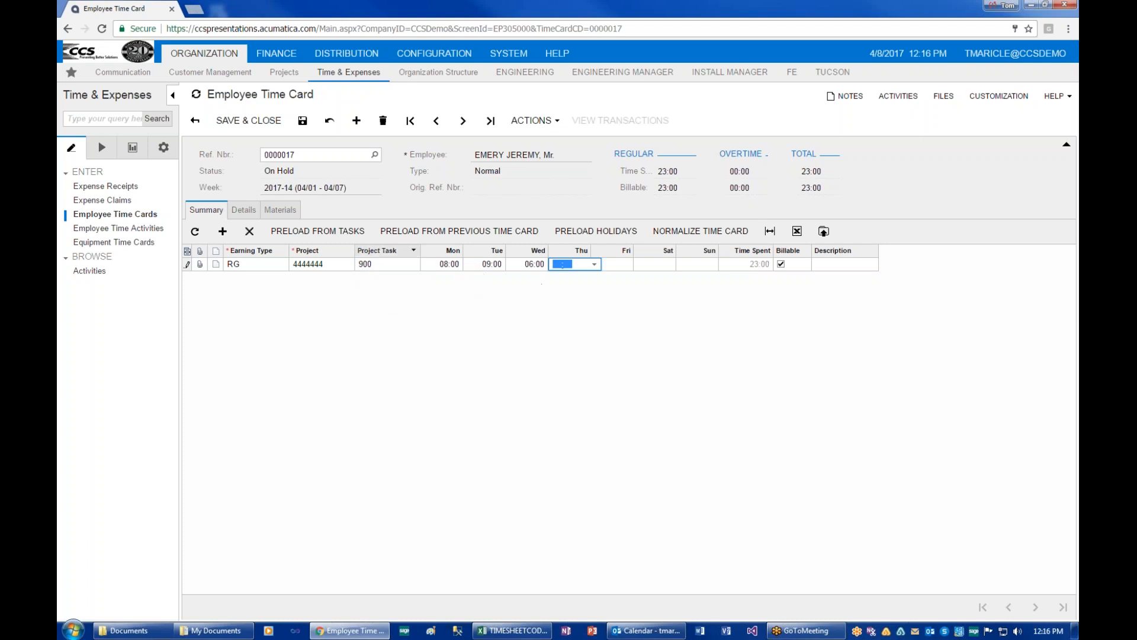
pyautogui.click(438, 293)
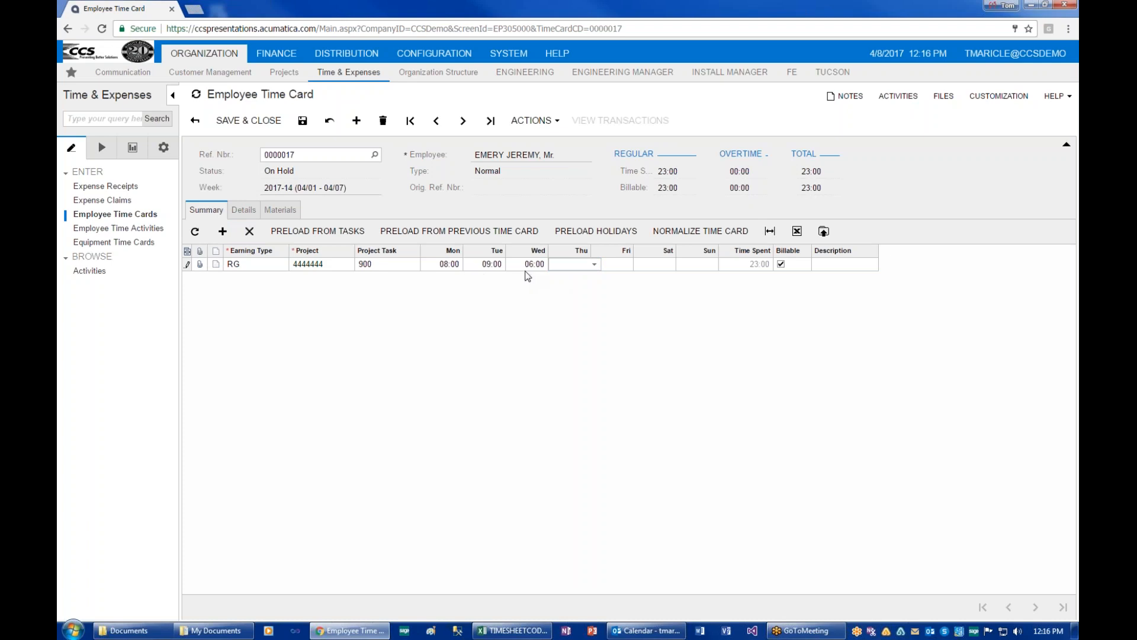
# Add the record note 'Finished early on Wednesday.' to the RG line.
pyautogui.click(216, 264)
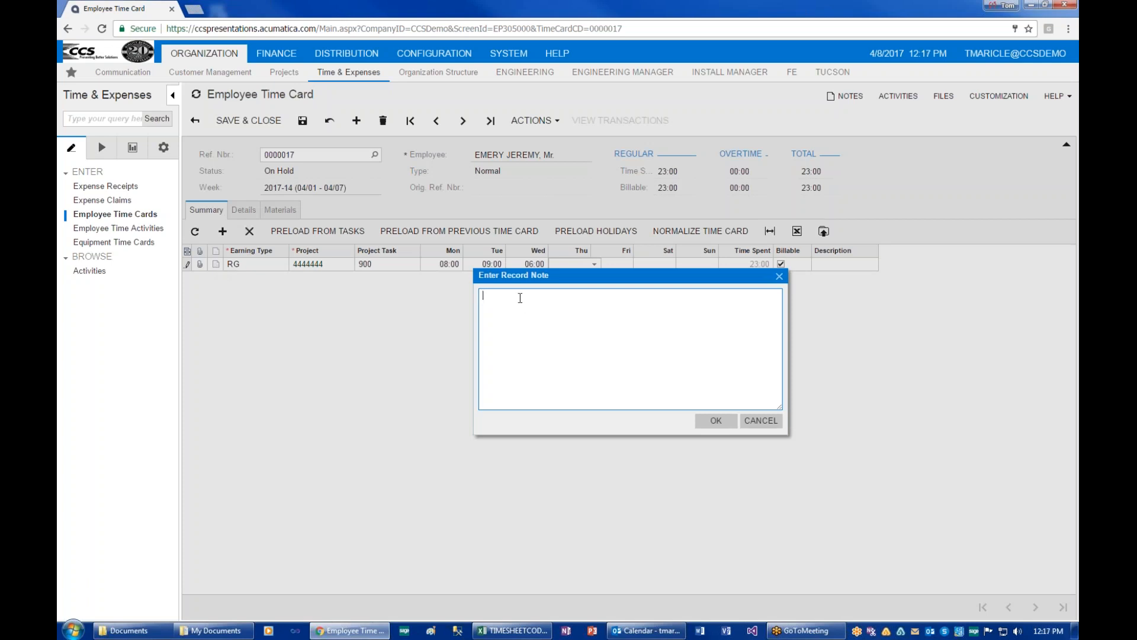
pyautogui.write('fISH')
pyautogui.press('BackSpace')
pyautogui.press('BackSpace')
pyautogui.press('BackSpace')
pyautogui.press('BackSpace')
pyautogui.write('Finished early on Wednesday.')
pyautogui.click(716, 420)
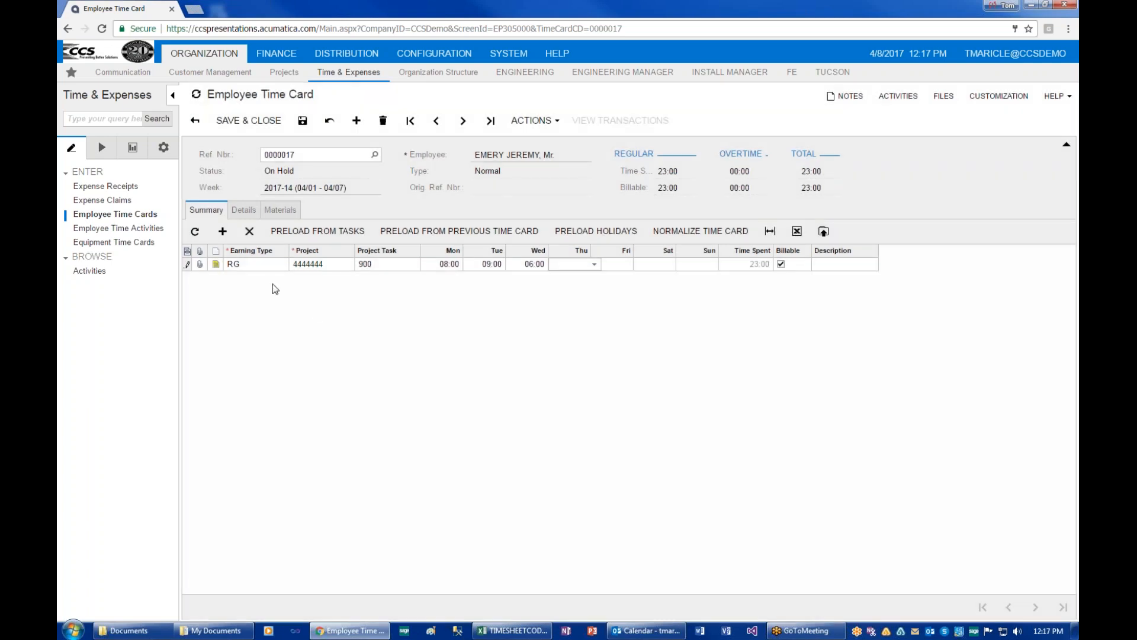
# Append 'BTW client showed up late on Tuesday.' and the employee's initials to the note.
pyautogui.click(217, 264)
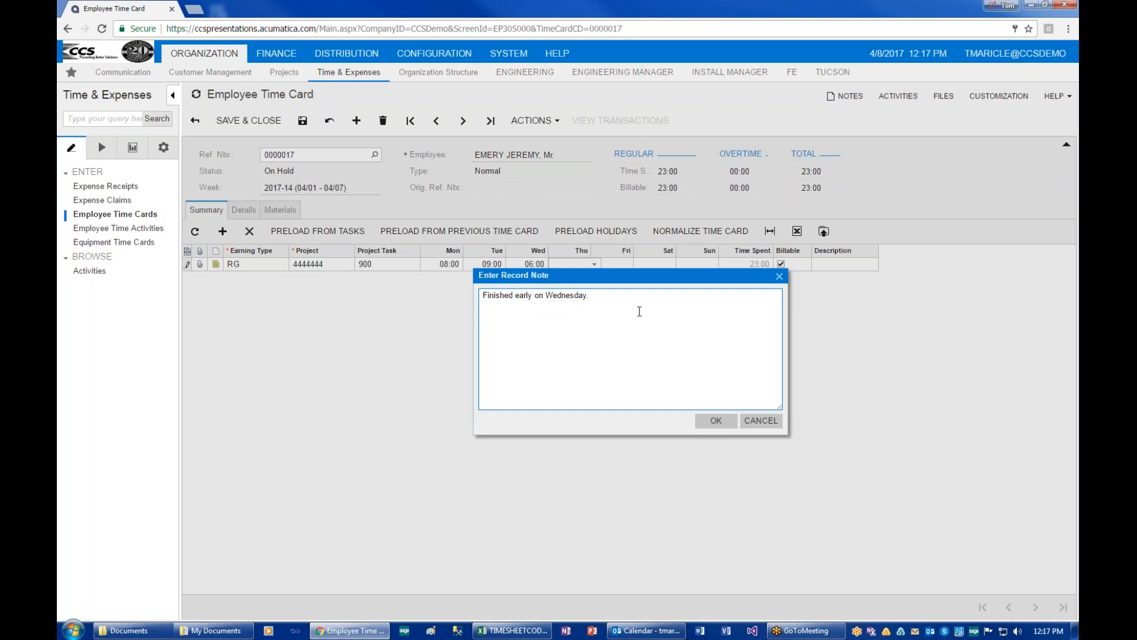
pyautogui.write('BTW client showed up late on Tuesday. ')
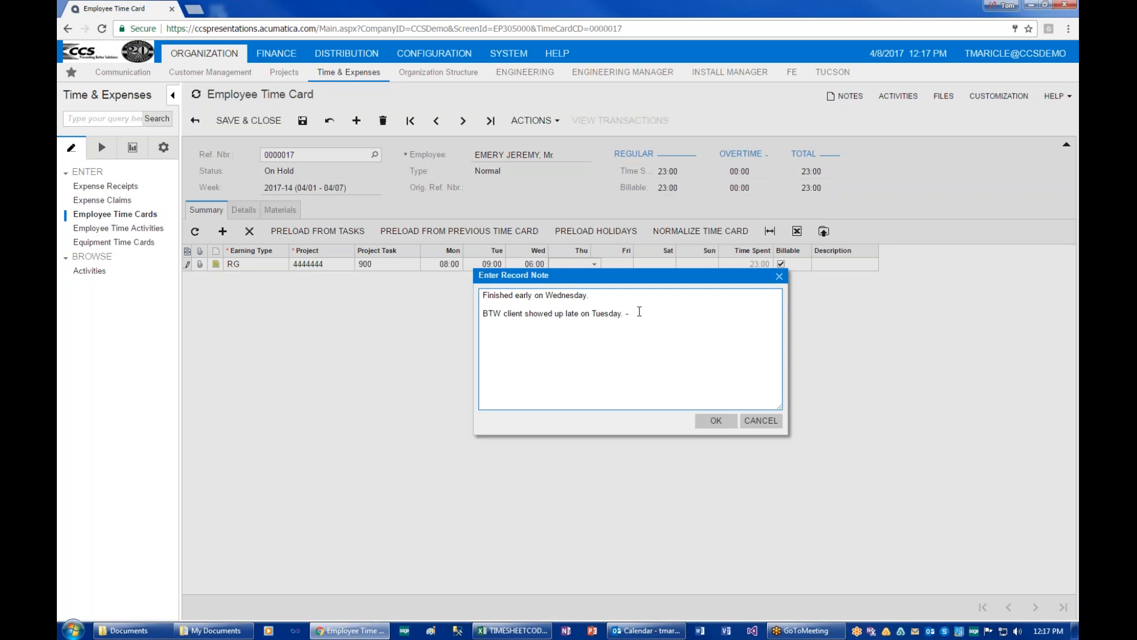
pyautogui.write('-JE')
pyautogui.click(716, 420)
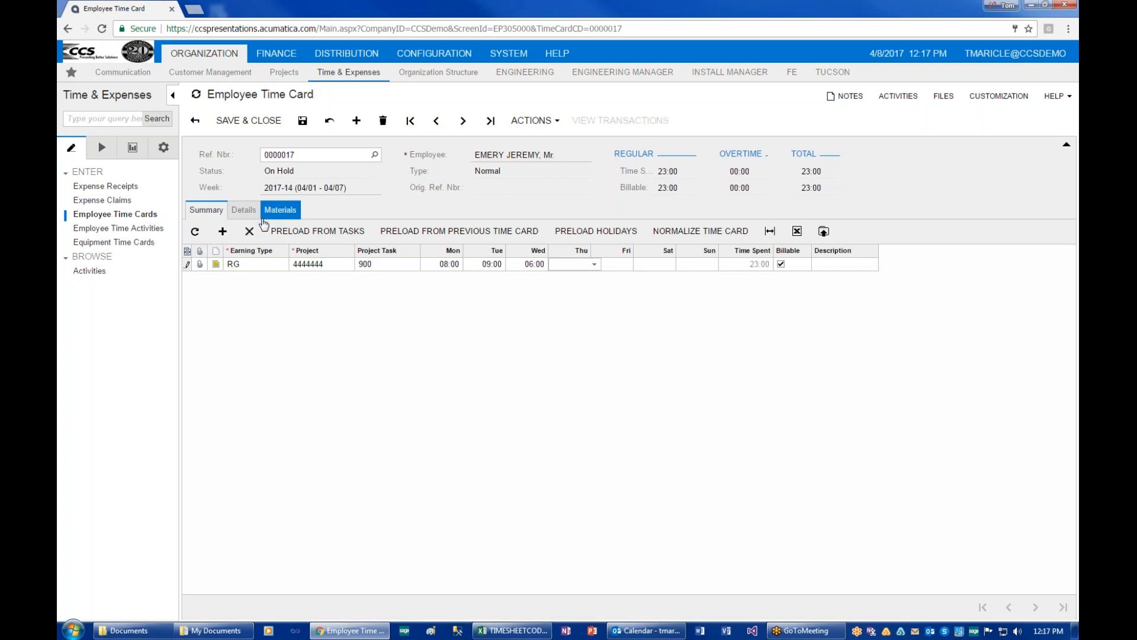
# Add a non-billable SH line on project X with 2 hours on Wednesday.
pyautogui.click(223, 235)
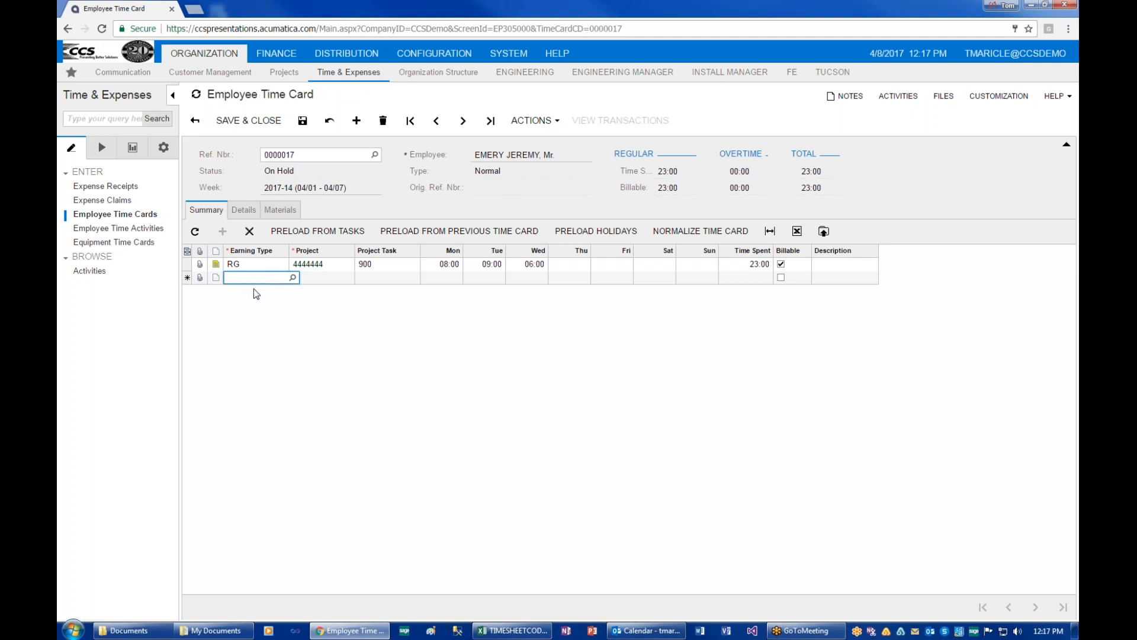
pyautogui.press('Tab')
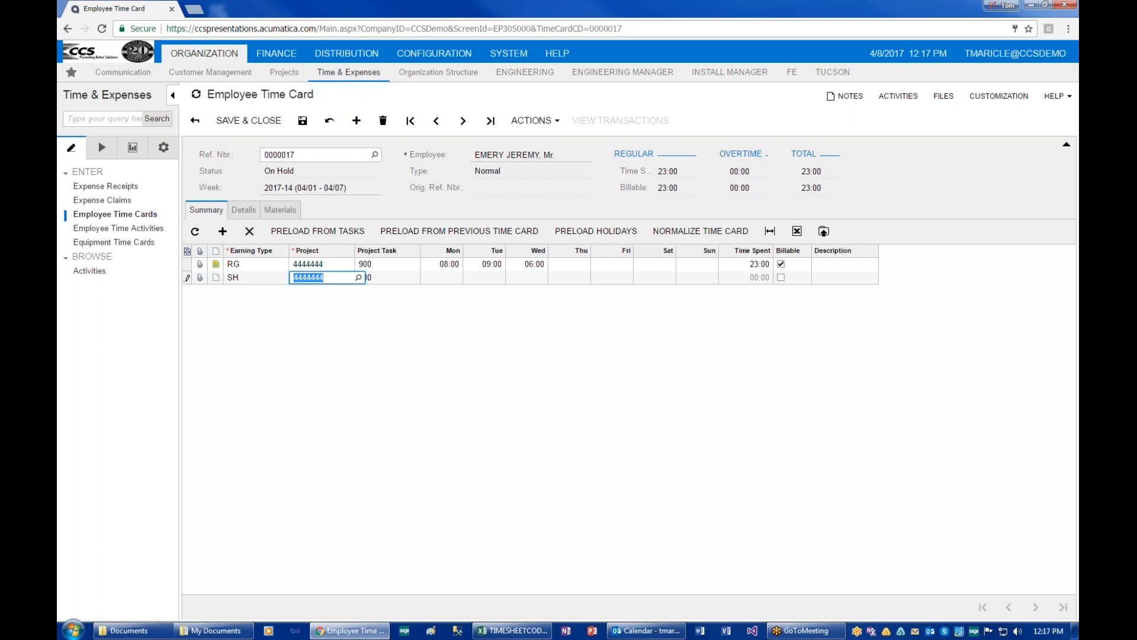
pyautogui.write('X')
pyautogui.press('Tab')
pyautogui.press('Tab')
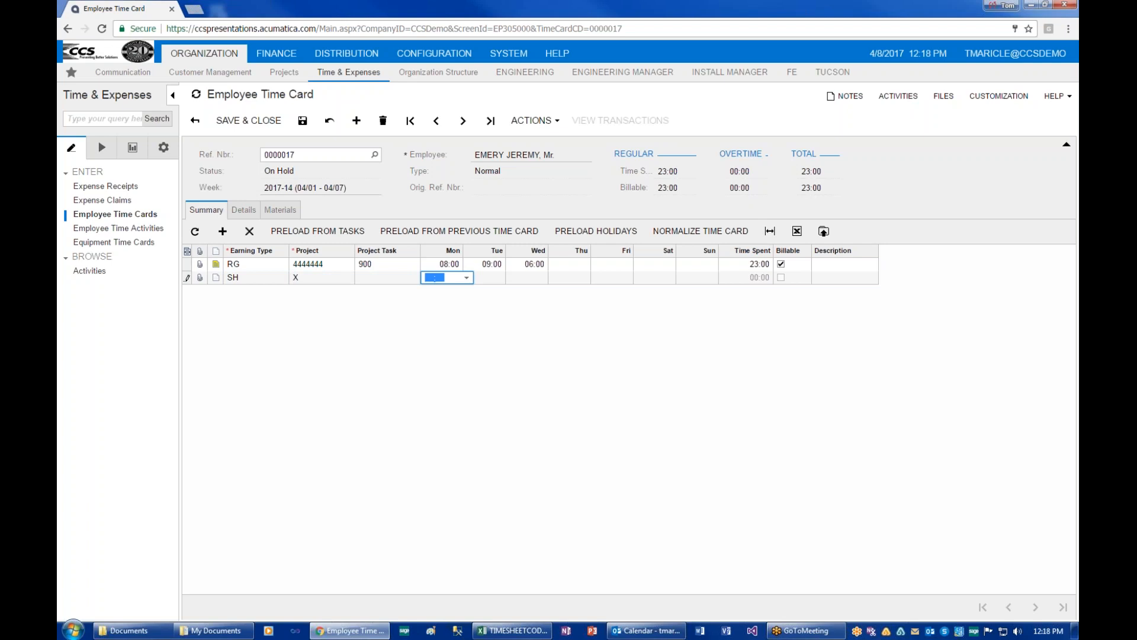
pyautogui.press('Tab')
pyautogui.press('Tab')
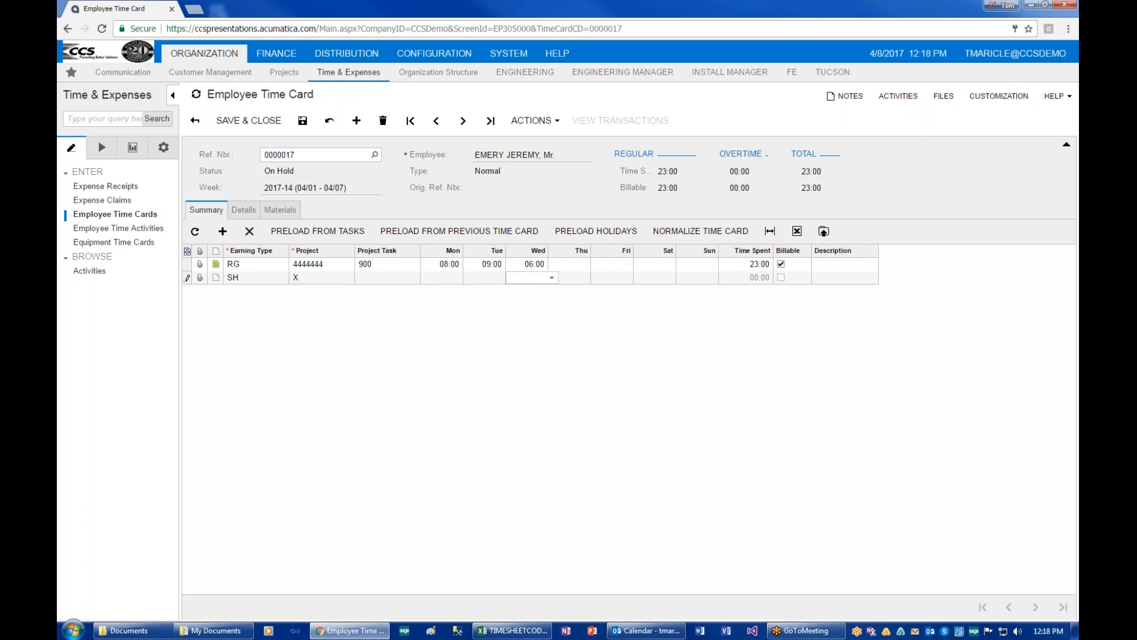
pyautogui.write('2:00')
pyautogui.press('Tab')
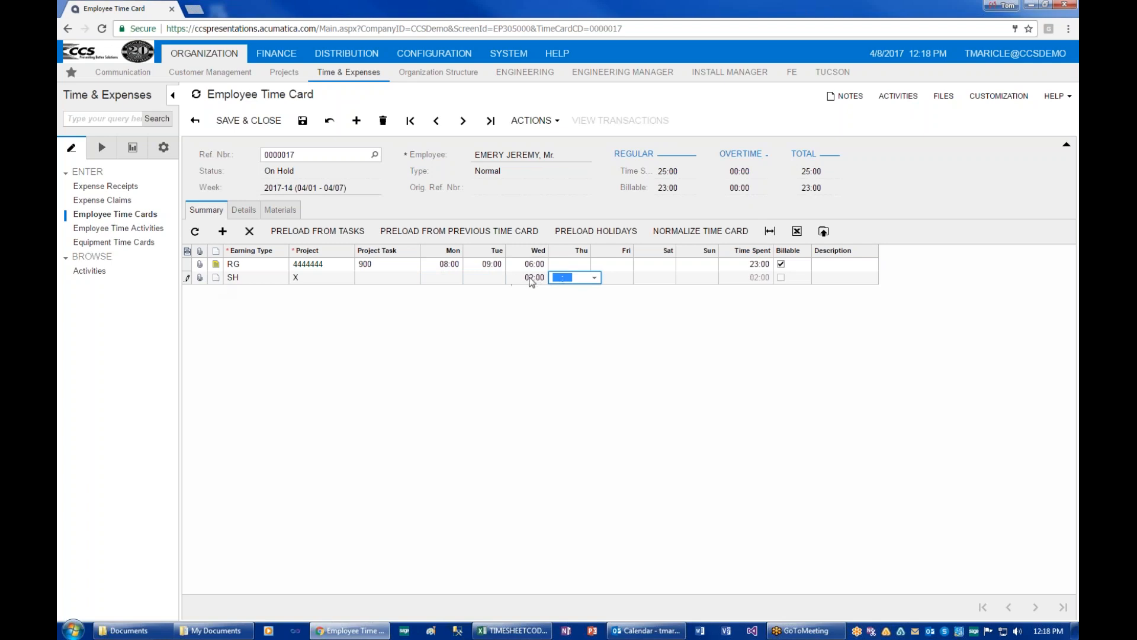
pyautogui.click(222, 231)
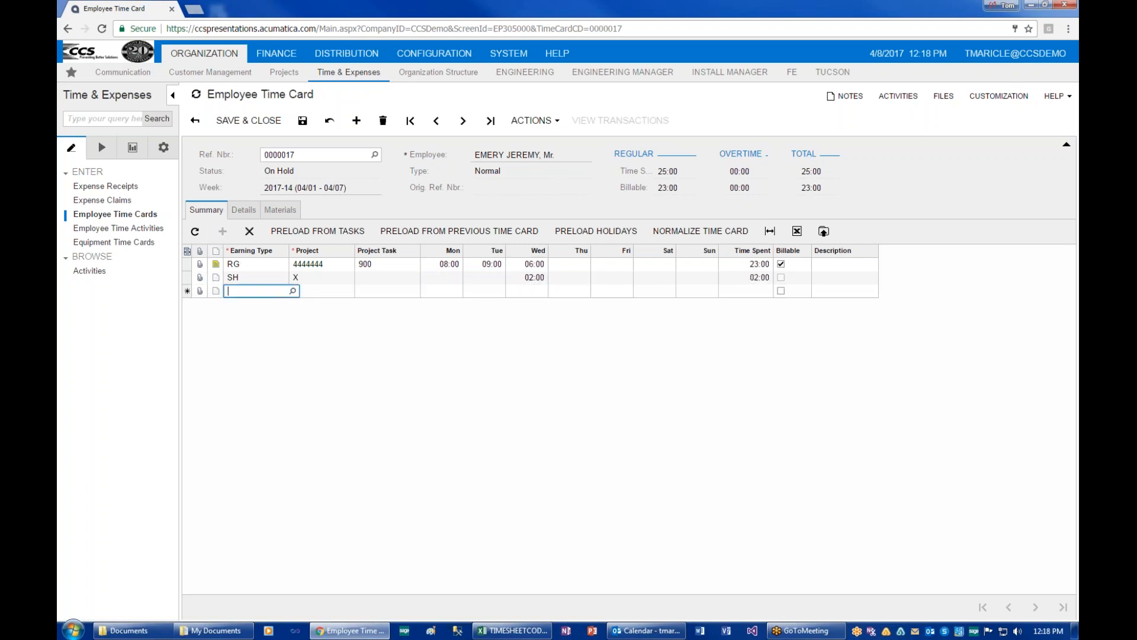
# Set the new line's earning type to PW and its project to 8675309.
pyautogui.click(292, 291)
pyautogui.doubleClick(248, 443)
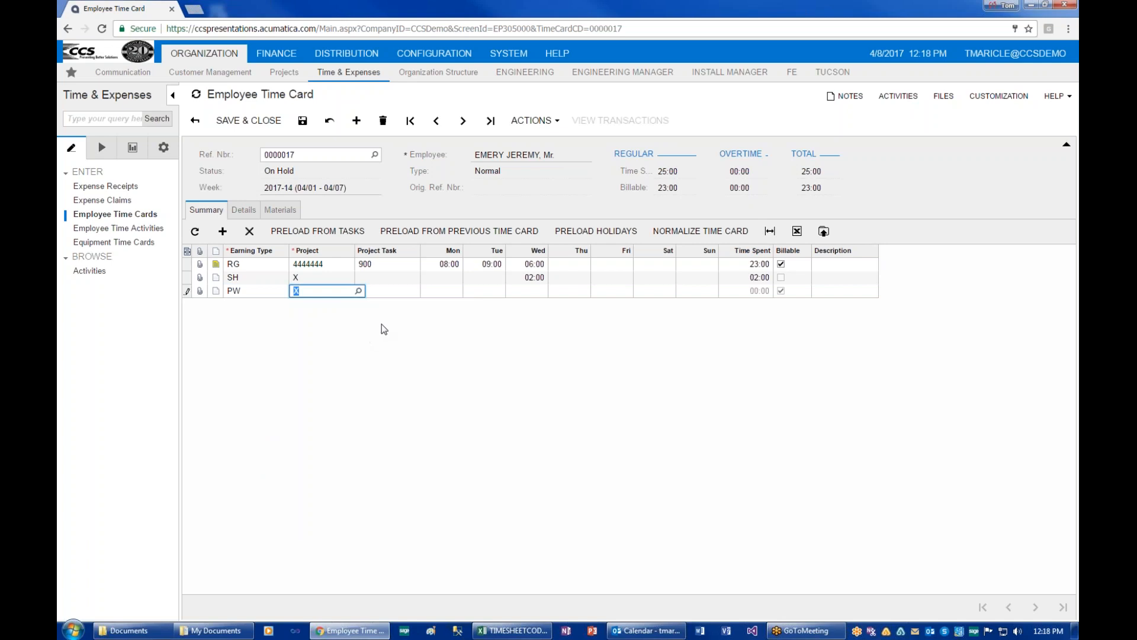
pyautogui.click(358, 291)
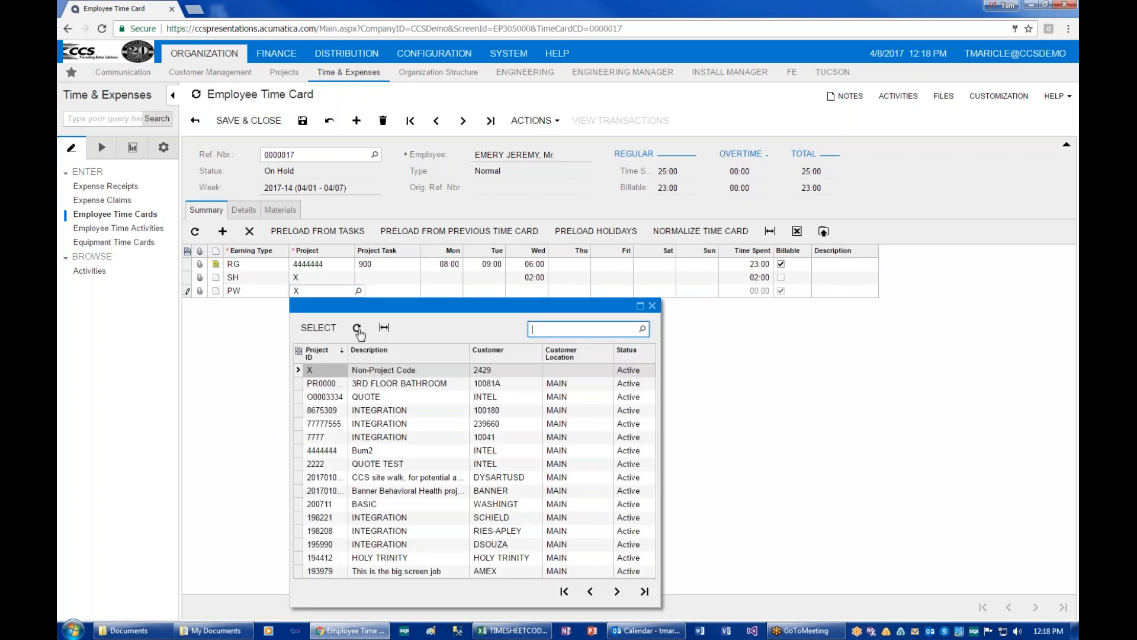
pyautogui.doubleClick(327, 410)
# Give the PW line task 900 and 10 hours on Thursday, totalling 35:00.
pyautogui.write('900')
pyautogui.press('Tab')
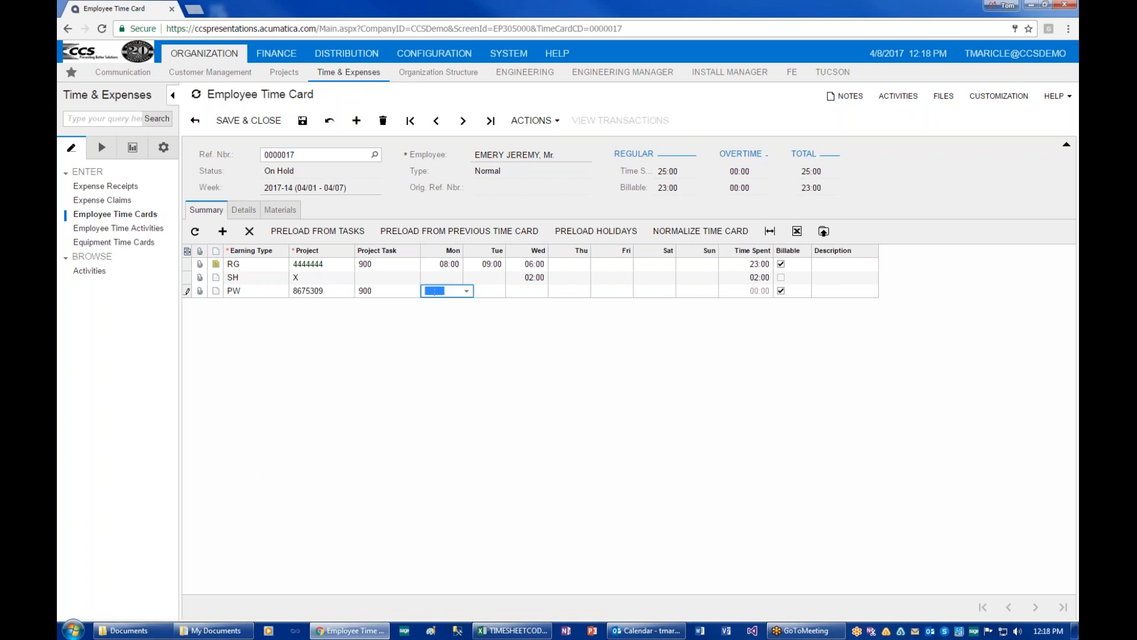
pyautogui.press('Tab')
pyautogui.press('Tab')
pyautogui.press('Tab')
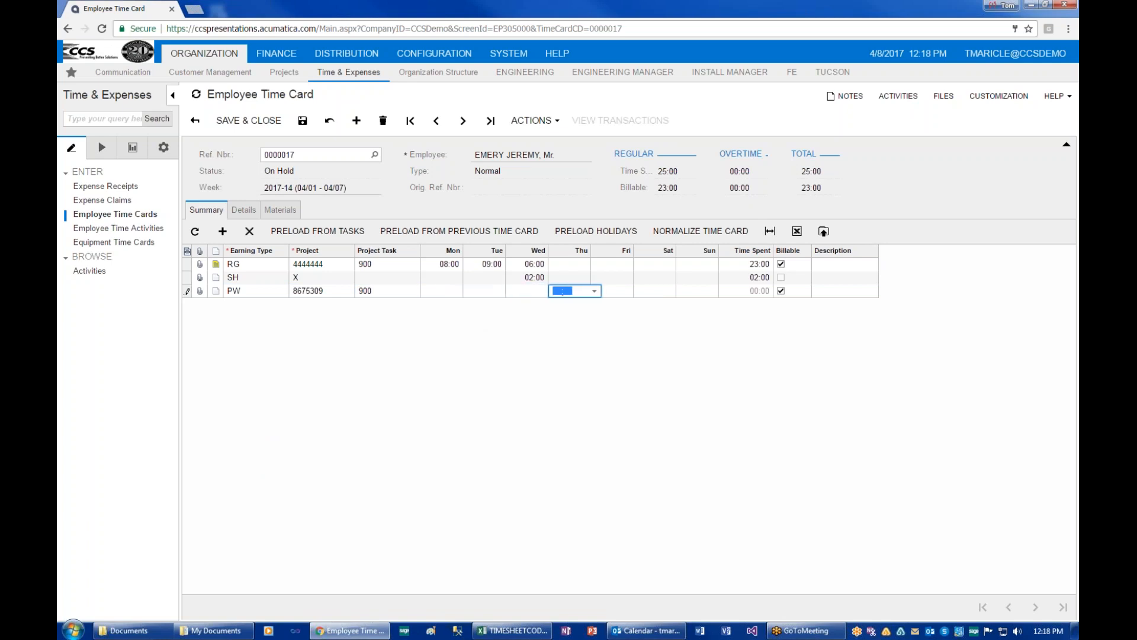
pyautogui.write('10:')
pyautogui.press('Tab')
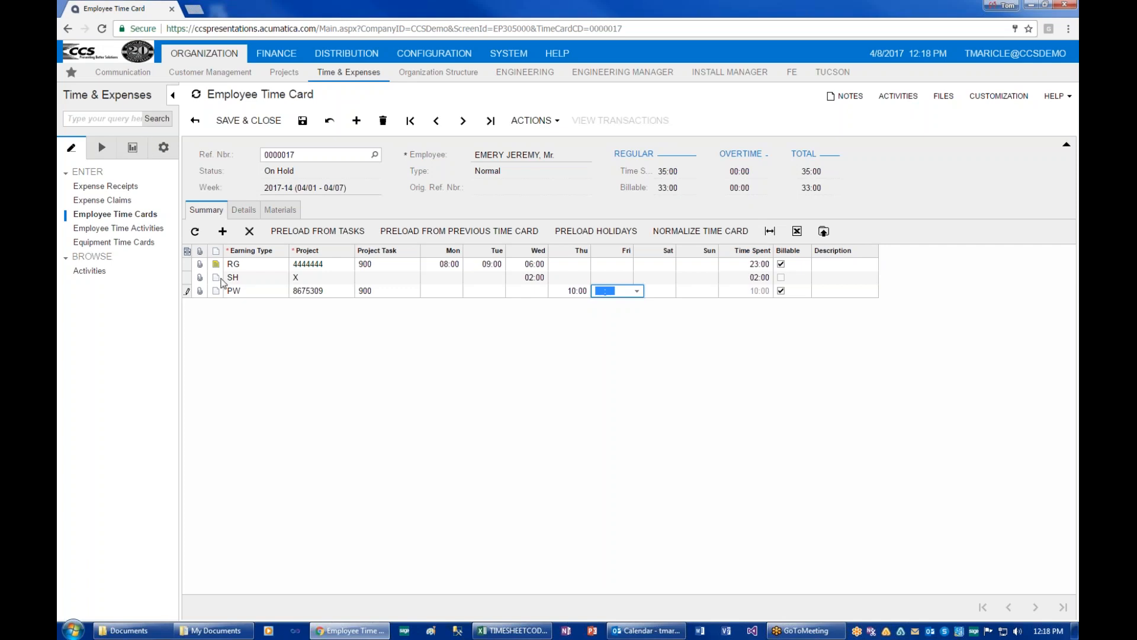
pyautogui.click(222, 231)
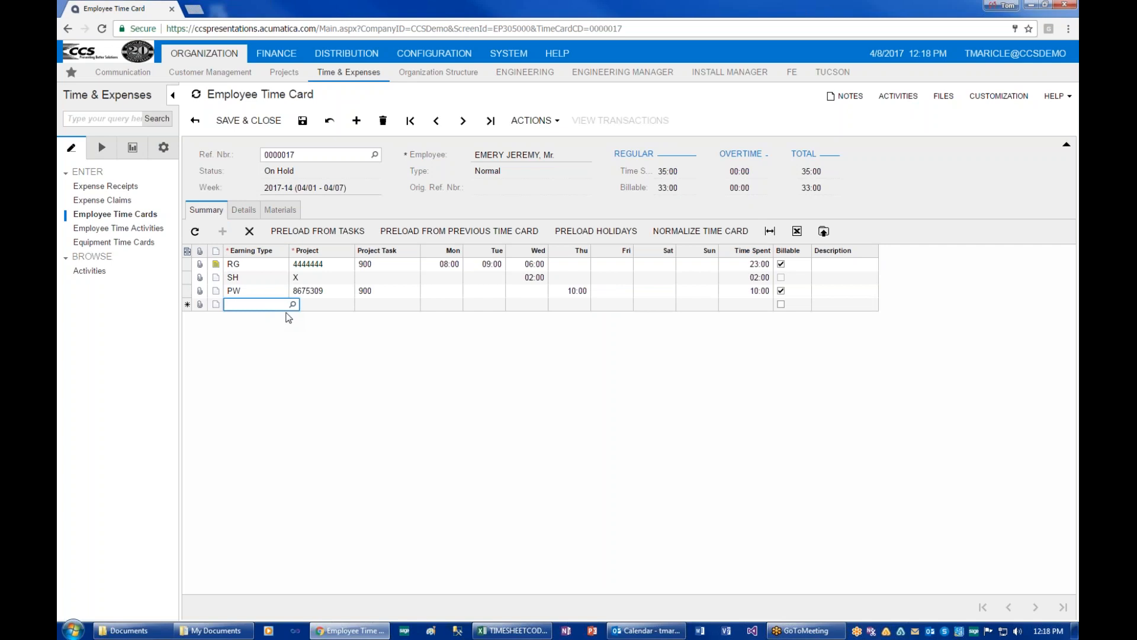
# Add a PT earning line on project X with 5:00 hours on Friday.
pyautogui.write('PT')
pyautogui.press('Tab')
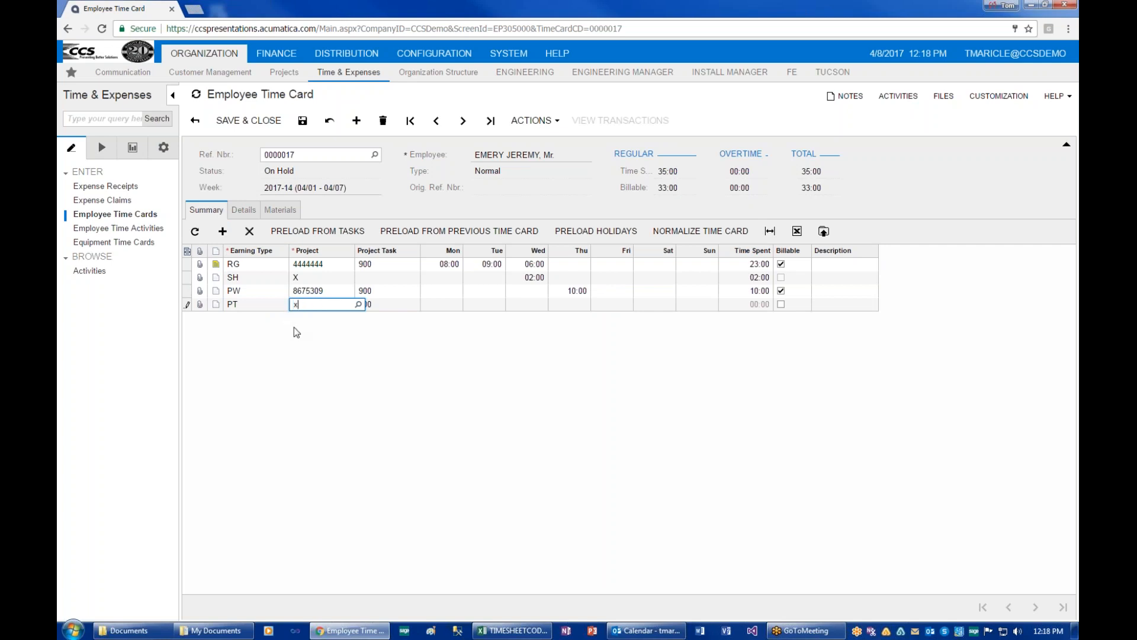
pyautogui.press('Tab')
pyautogui.press('Tab')
pyautogui.press('Tab')
pyautogui.press('Tab')
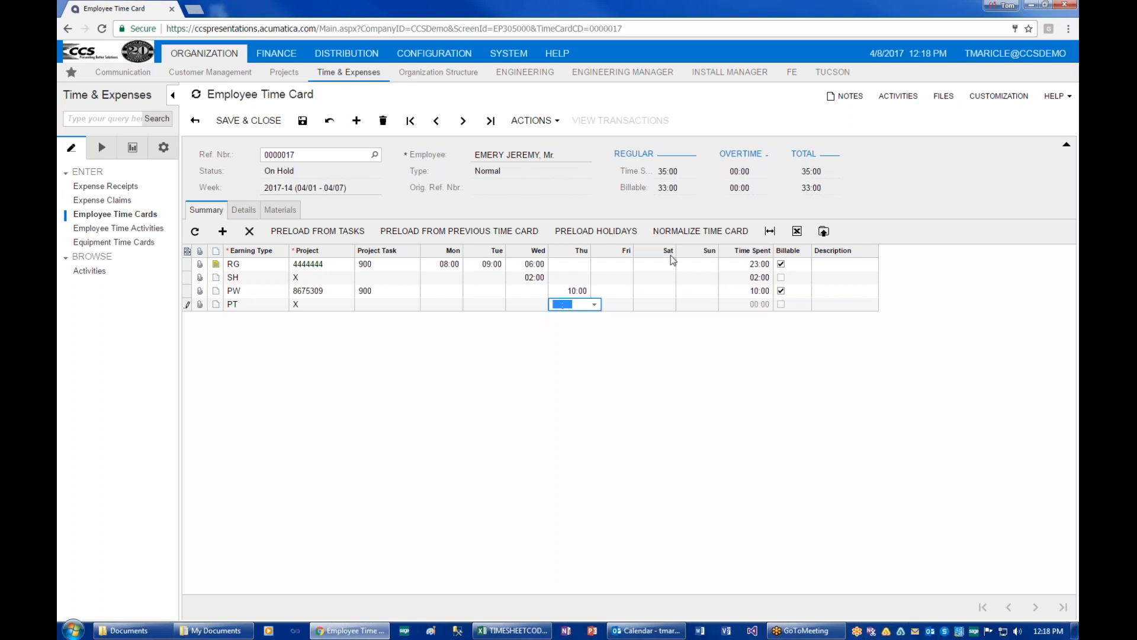
pyautogui.click(631, 306)
pyautogui.write('0500')
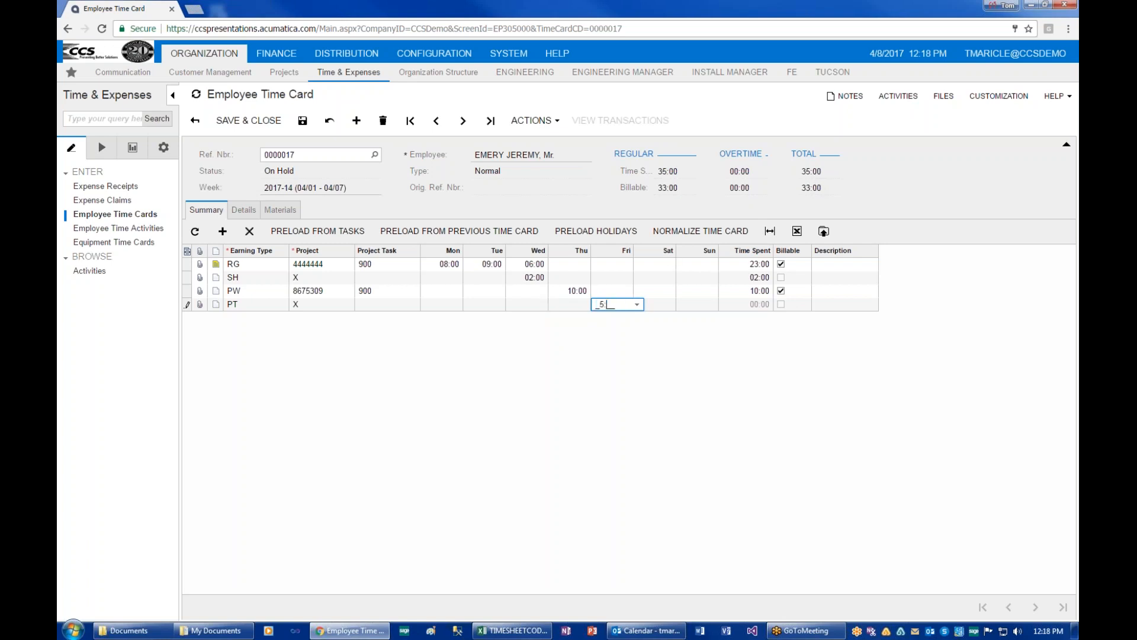
pyautogui.press('Tab')
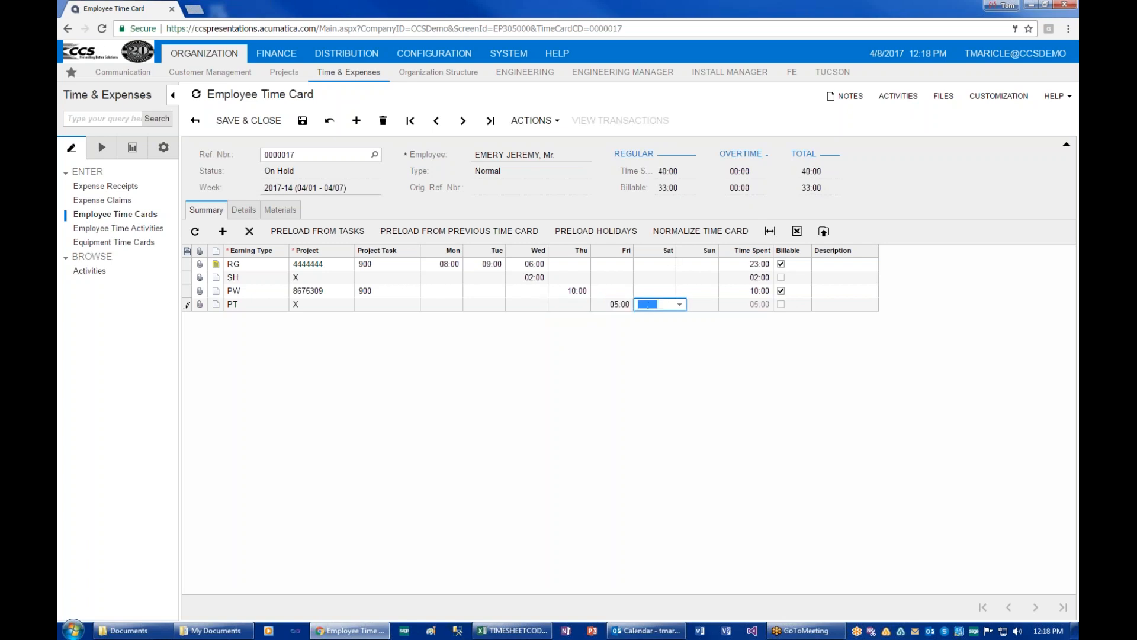
# Describe the PT line as 'Vacation' and discard the extra blank row, totalling 40:00.
pyautogui.click(832, 304)
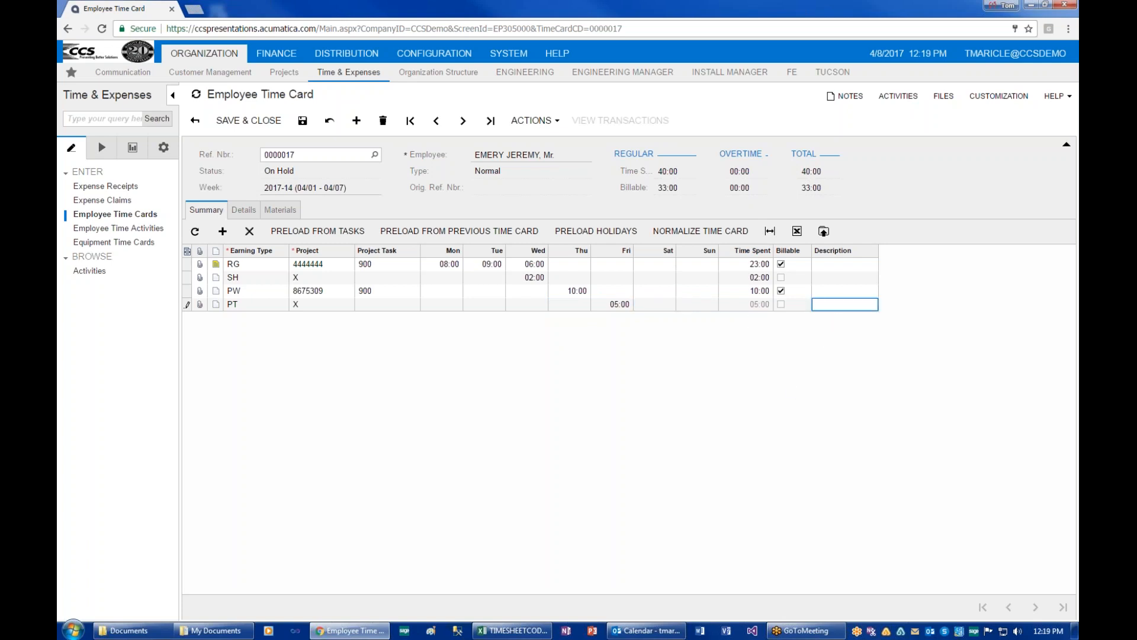
pyautogui.write('Vacataion')
pyautogui.press('BackSpace')
pyautogui.press('BackSpace')
pyautogui.press('BackSpace')
pyautogui.press('BackSpace')
pyautogui.write('ion')
pyautogui.press('Tab')
pyautogui.click(832, 304)
# Save time card 0000017 and submit it via Actions so its status reads Approved.
pyautogui.click(303, 121)
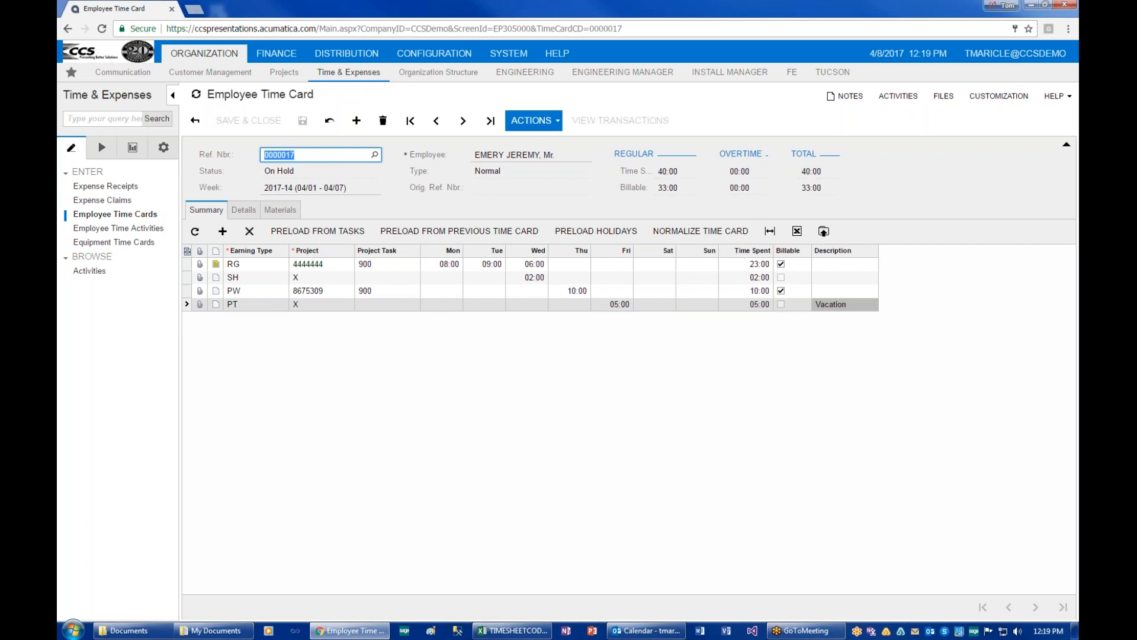
pyautogui.click(531, 120)
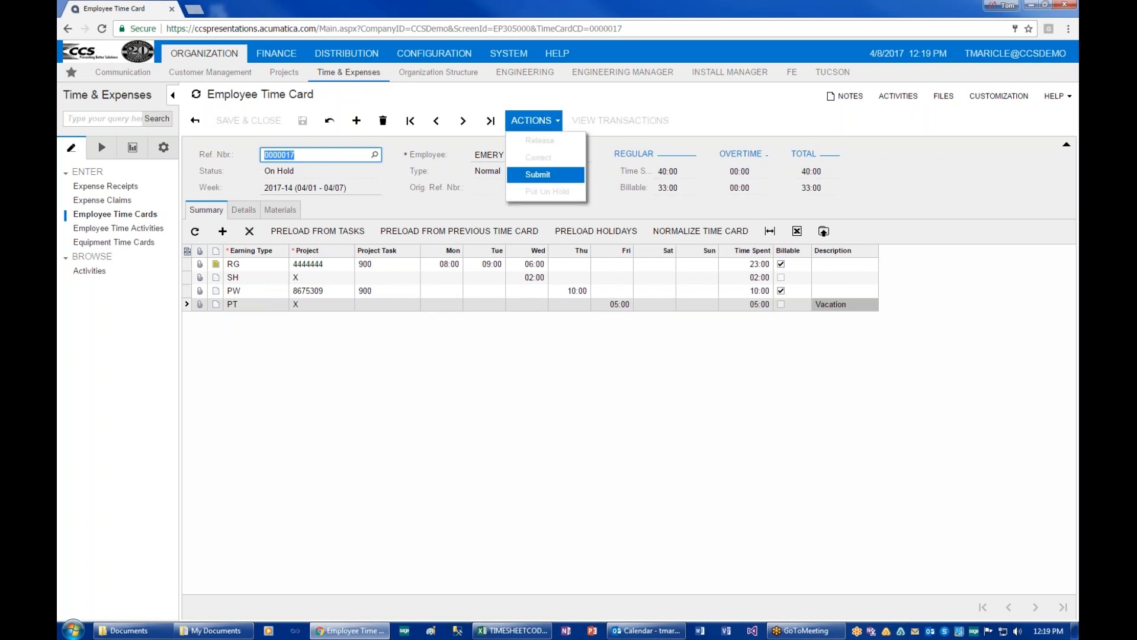
pyautogui.click(537, 174)
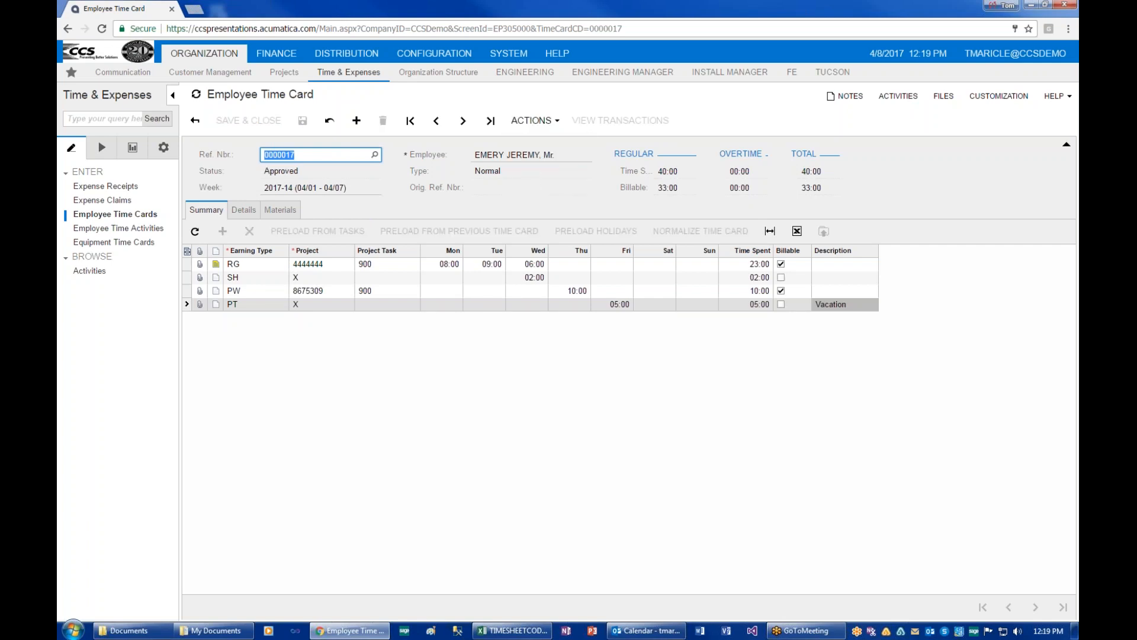